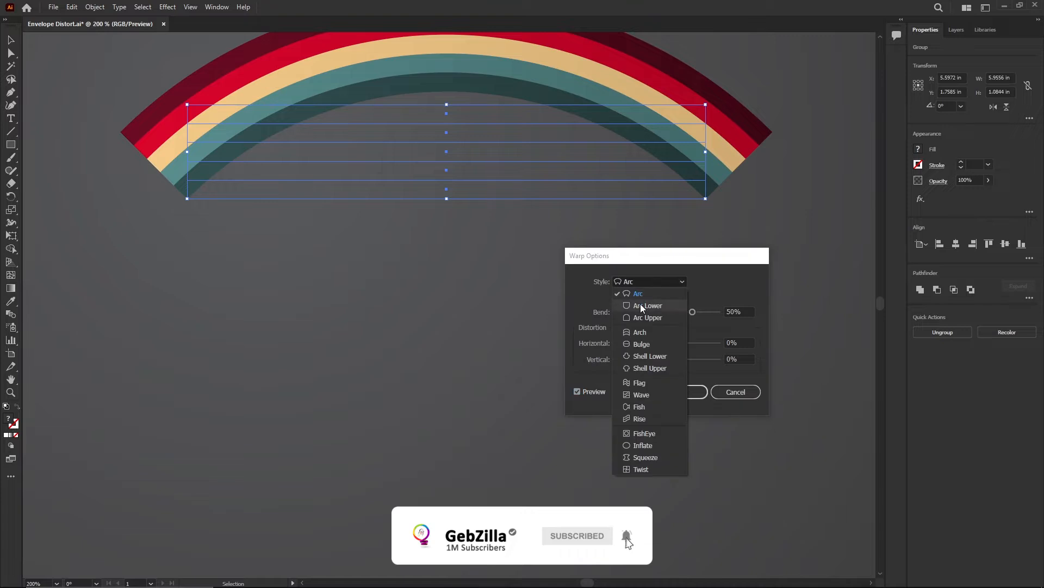
Step: Preview the Arc Lower, Arch, Arc, Bulge and Wave warp styles on the striped group
{"action": "left_click", "coordinate": [641, 304]}
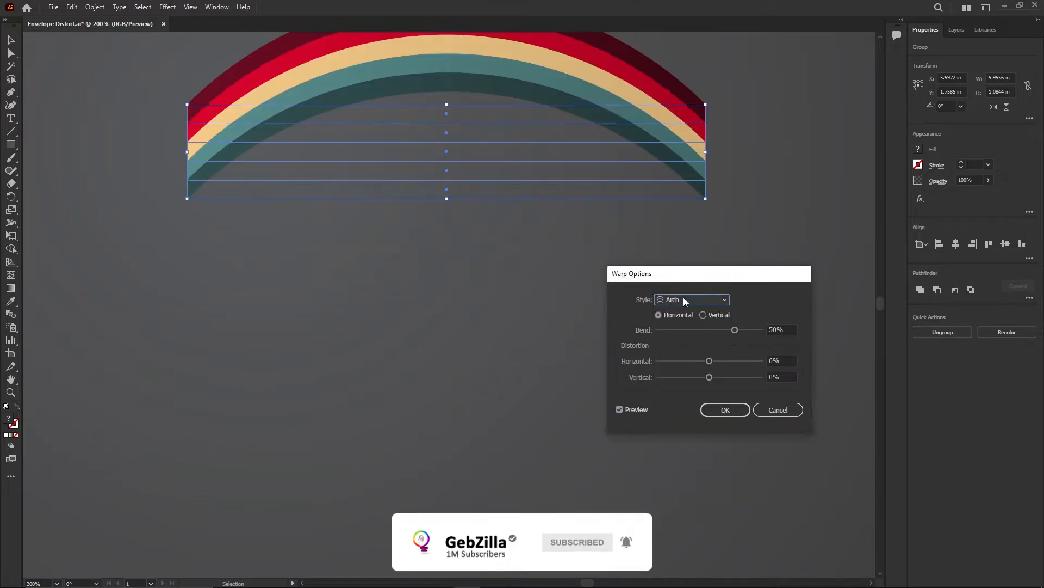
{"action": "left_click", "coordinate": [683, 297]}
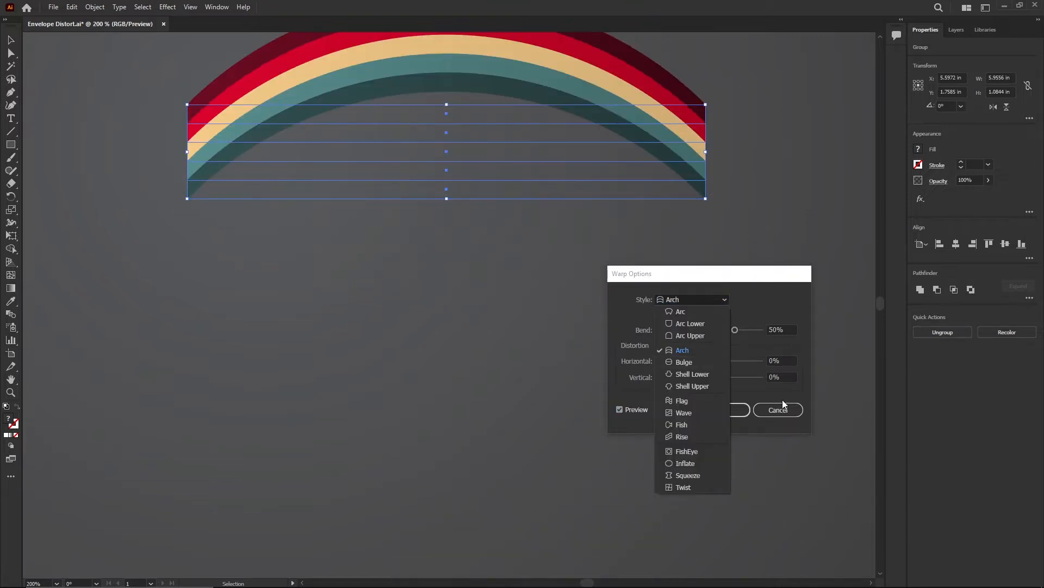
{"action": "left_click", "coordinate": [167, 6]}
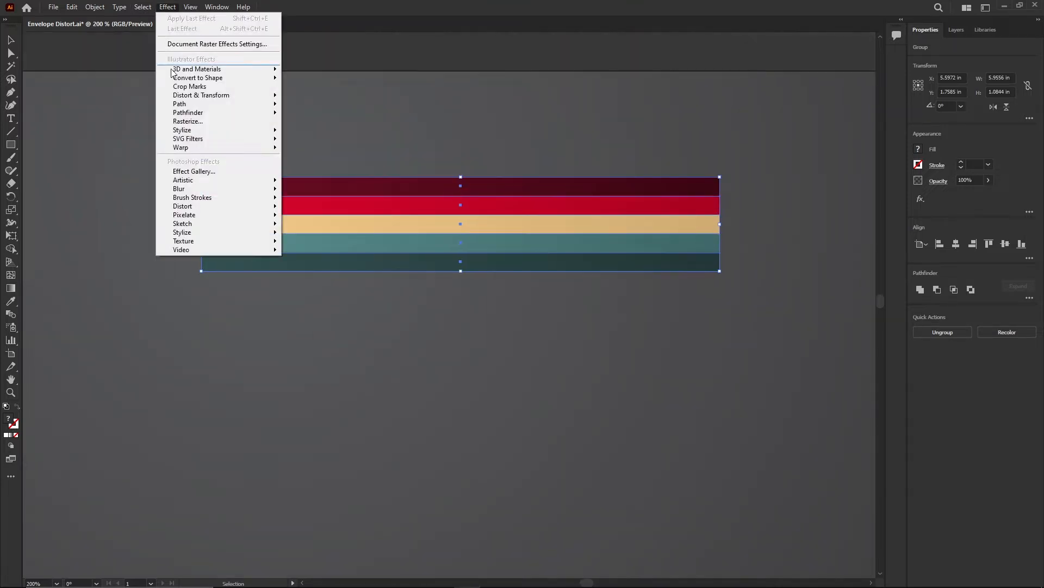
{"action": "left_click", "coordinate": [316, 147]}
{"action": "left_click", "coordinate": [702, 325]}
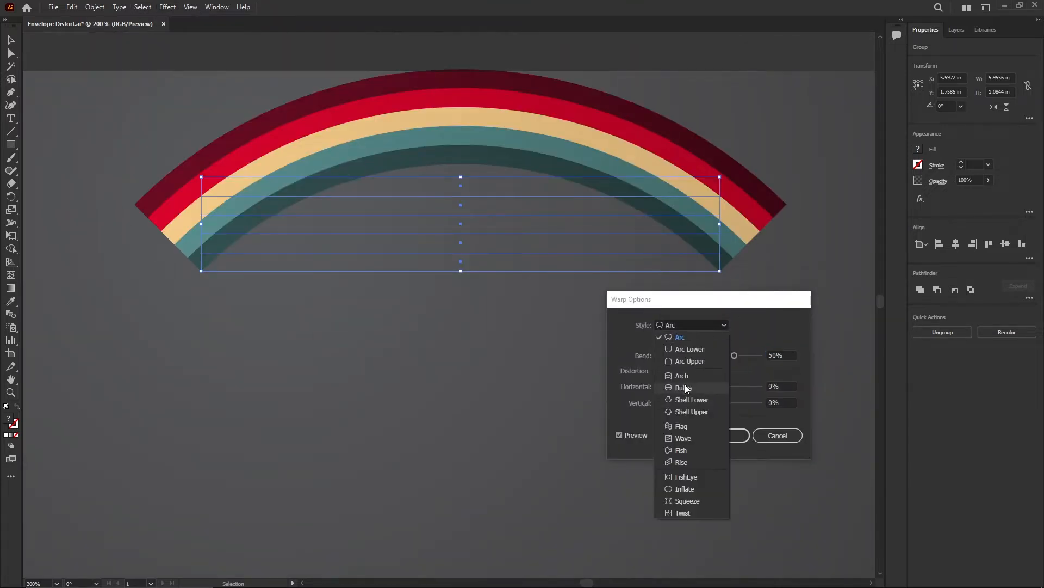
{"action": "left_click", "coordinate": [684, 386]}
{"action": "key", "text": "Down"}
{"action": "key", "text": "Down"}
{"action": "key", "text": "Down"}
{"action": "left_click", "coordinate": [692, 325]}
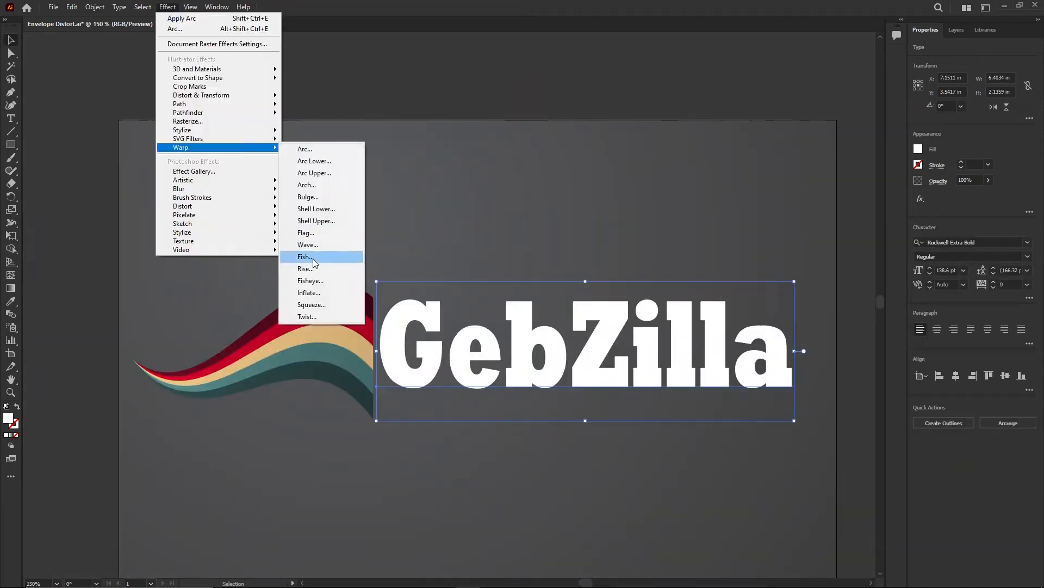
Step: Preview a Fish warp on the title text, then FishEye and Twist warp styles on the stripes
{"action": "left_click", "coordinate": [348, 254]}
{"action": "left_click_drag", "start_coordinate": [604, 509], "coordinate": [557, 511]}
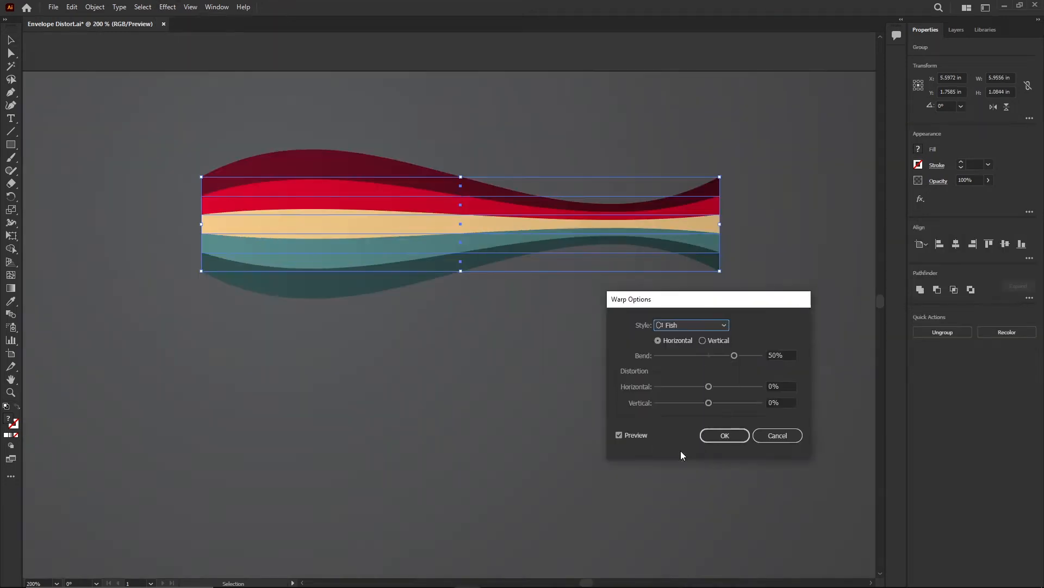
{"action": "left_click", "coordinate": [702, 340]}
{"action": "key", "text": "Down"}
{"action": "key", "text": "Down"}
{"action": "key", "text": "Down"}
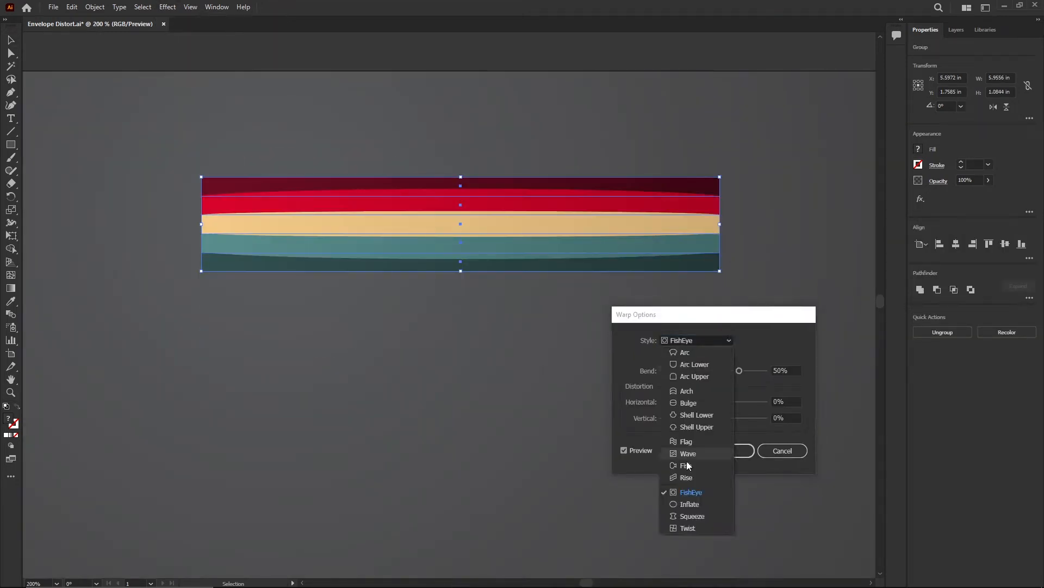
{"action": "left_click", "coordinate": [690, 526]}
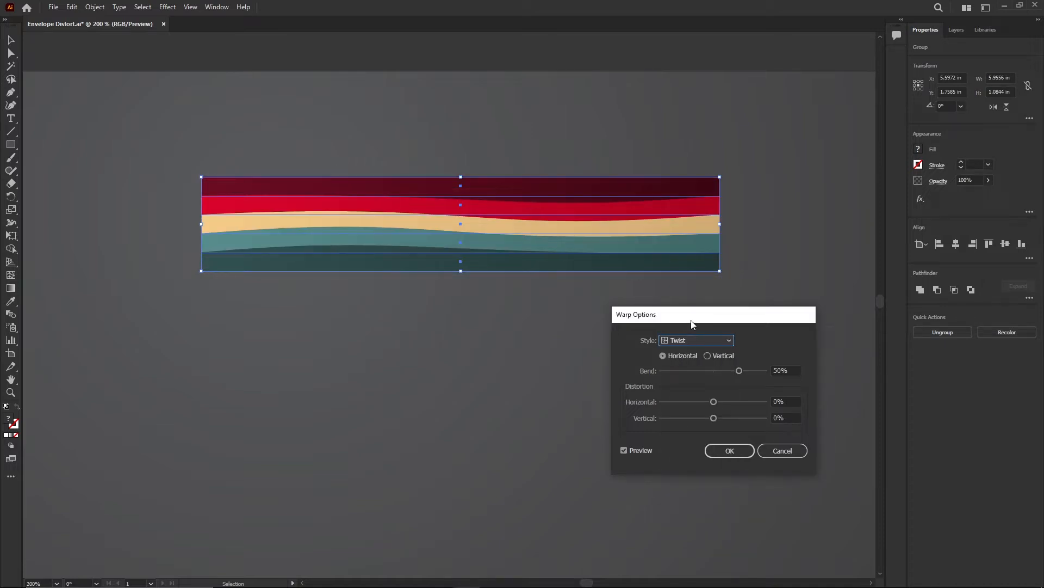
Step: Preview the Flag and Arch warp styles, adjusting the bend and distortion sliders
{"action": "left_click", "coordinate": [691, 340]}
{"action": "left_click", "coordinate": [691, 353]}
{"action": "left_click", "coordinate": [691, 341]}
{"action": "left_click", "coordinate": [691, 441]}
{"action": "left_click", "coordinate": [708, 355]}
{"action": "left_click", "coordinate": [663, 356]}
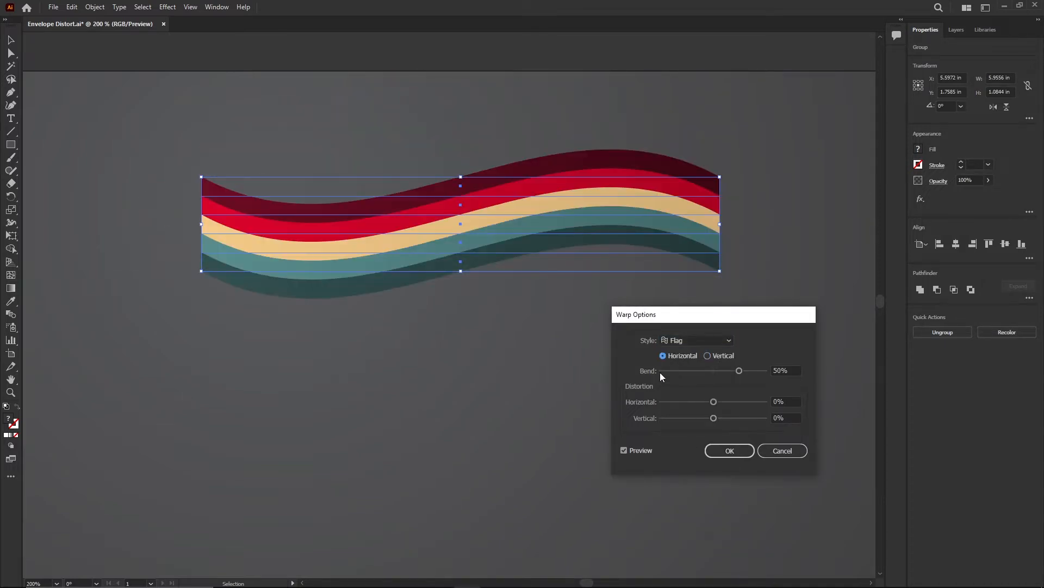
{"action": "left_click_drag", "start_coordinate": [660, 372], "coordinate": [679, 418]}
{"action": "left_click", "coordinate": [694, 341]}
{"action": "left_click", "coordinate": [694, 390]}
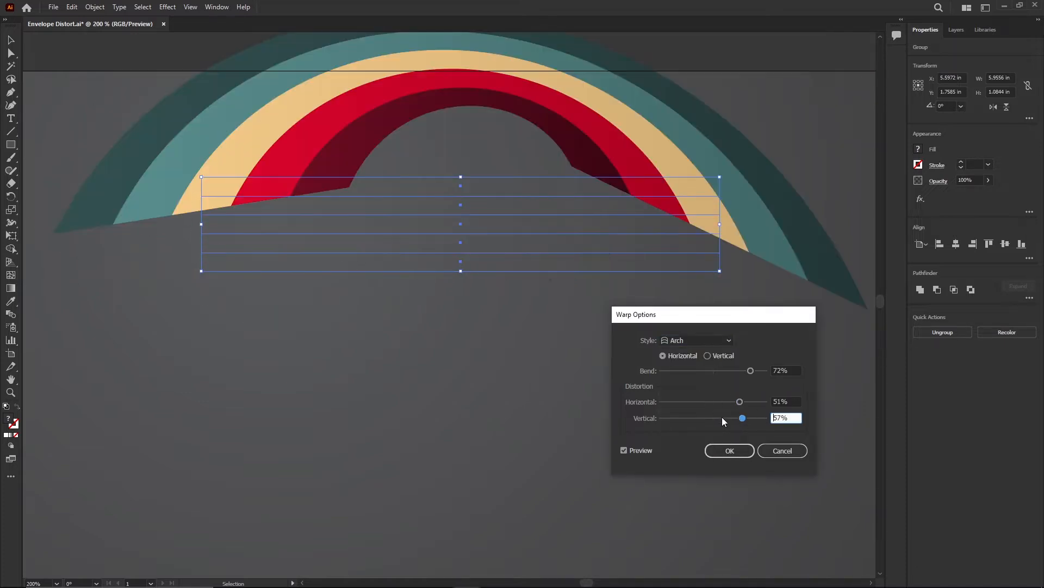
{"action": "left_click_drag", "start_coordinate": [743, 418], "coordinate": [724, 419]}
{"action": "left_click_drag", "start_coordinate": [750, 371], "coordinate": [740, 371]}
{"action": "left_click_drag", "start_coordinate": [724, 418], "coordinate": [699, 419]}
Step: Preview the Bulge warp with both distortions at 0, then try Vertical and Horizontal orientation on another style
{"action": "left_click", "coordinate": [694, 340]}
{"action": "left_click", "coordinate": [691, 405]}
{"action": "left_click_drag", "start_coordinate": [791, 402], "coordinate": [766, 402]}
{"action": "type", "text": "0"}
{"action": "left_click_drag", "start_coordinate": [790, 418], "coordinate": [763, 417]}
{"action": "type", "text": "0"}
{"action": "left_click", "coordinate": [789, 369]}
{"action": "left_click", "coordinate": [707, 356]}
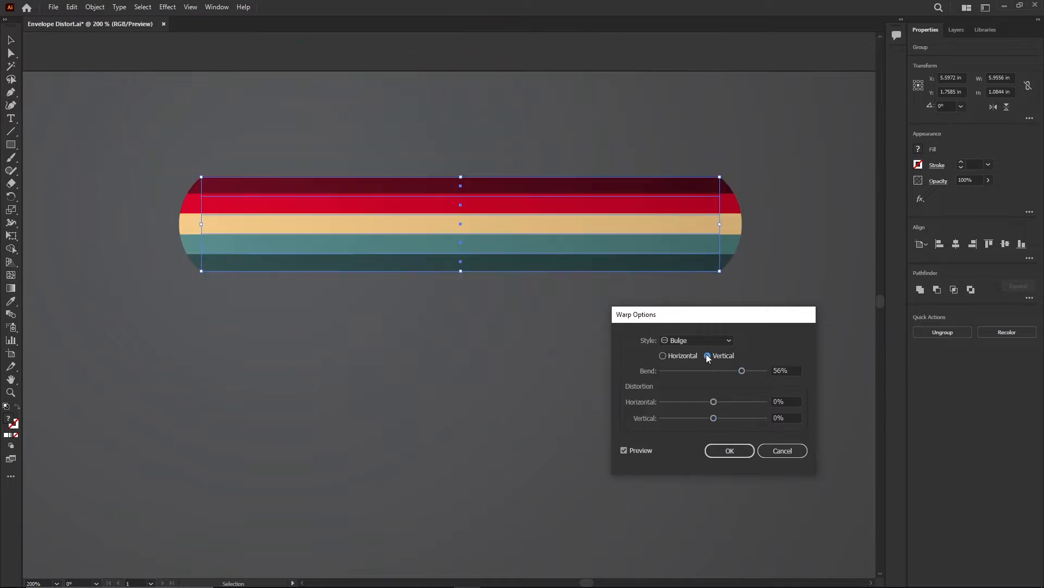
{"action": "left_click", "coordinate": [696, 340]}
{"action": "left_click", "coordinate": [691, 444]}
{"action": "left_click", "coordinate": [680, 357]}
{"action": "left_click_drag", "start_coordinate": [713, 402], "coordinate": [765, 401]}
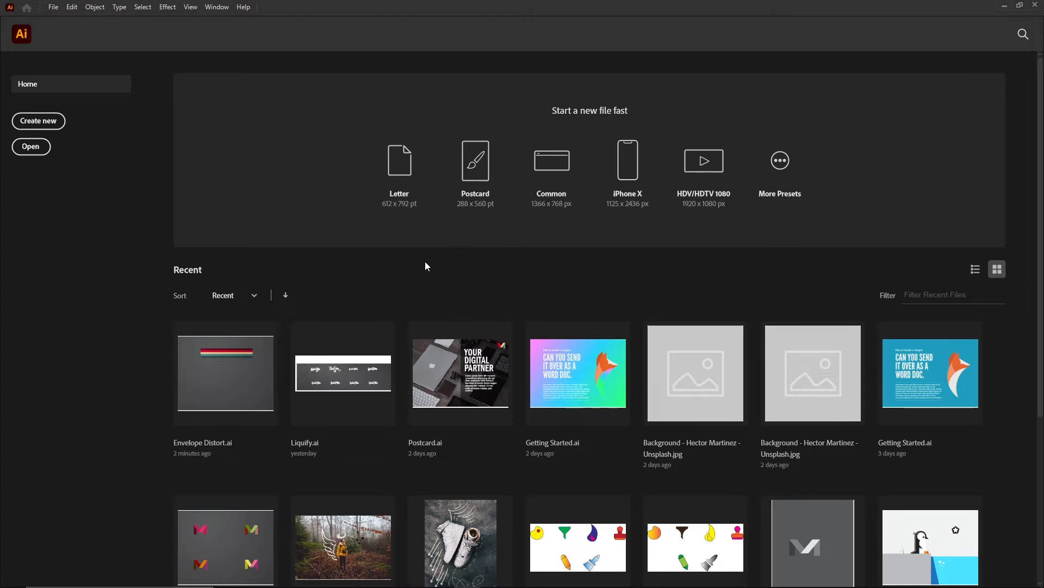
Step: Open the Envelope Distort file from the Assets folder
{"action": "left_click", "coordinate": [54, 7]}
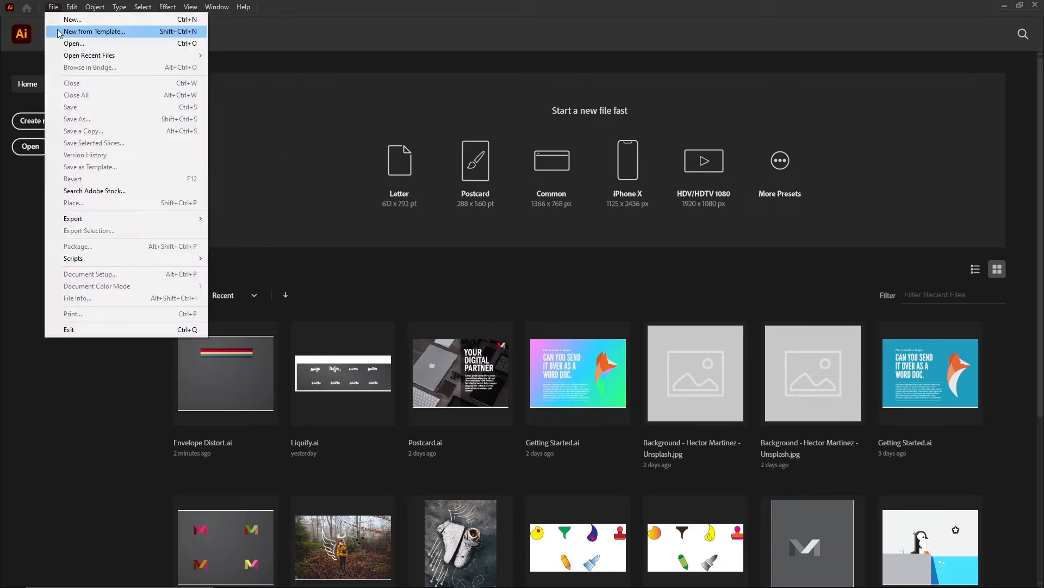
{"action": "left_click", "coordinate": [80, 44]}
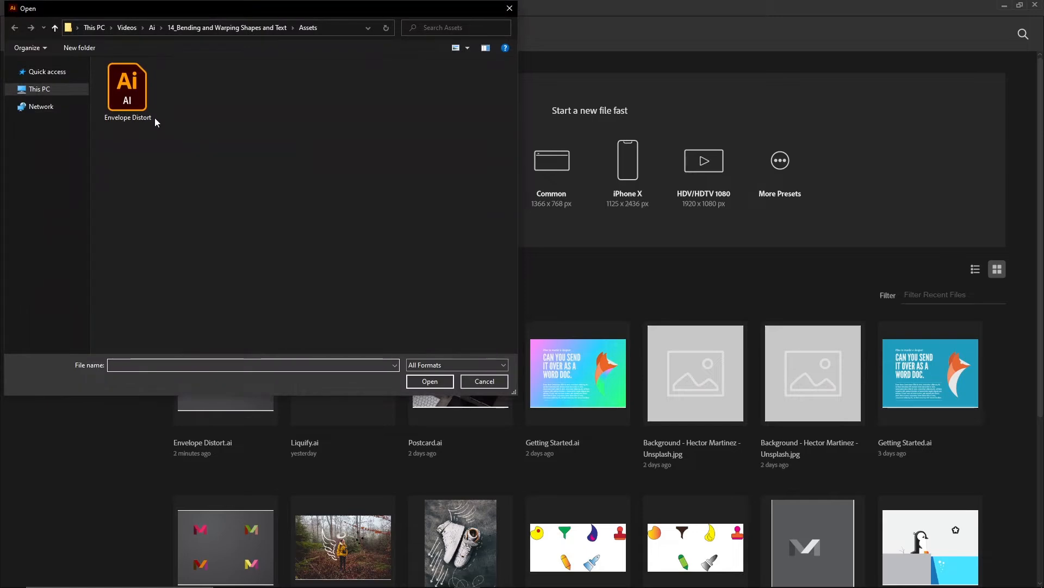
{"action": "left_click", "coordinate": [117, 123]}
{"action": "left_click", "coordinate": [430, 381]}
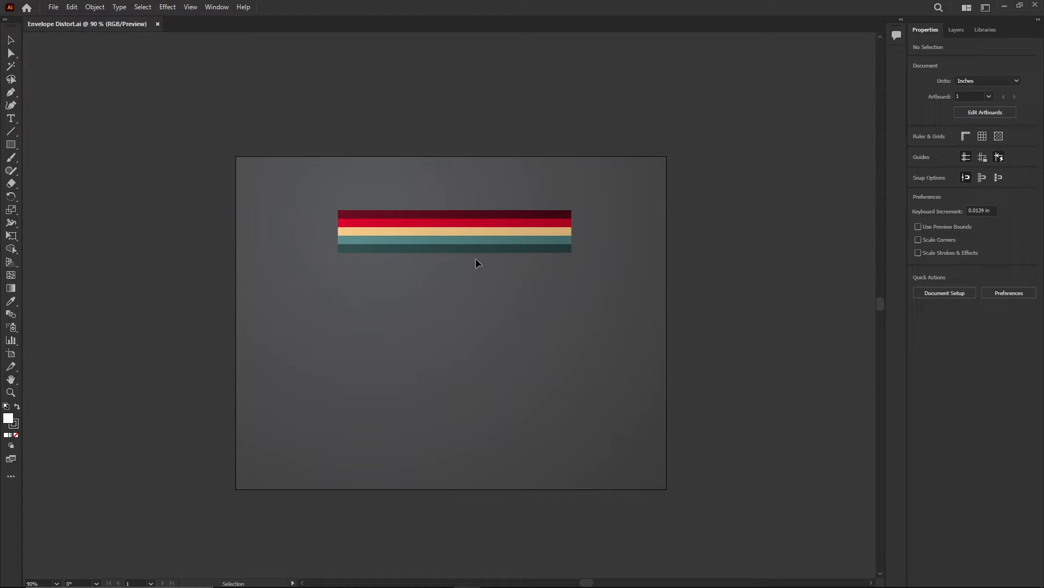
Step: Select the whole stripe group and move it slightly higher on the artboard
{"action": "left_click", "coordinate": [457, 216]}
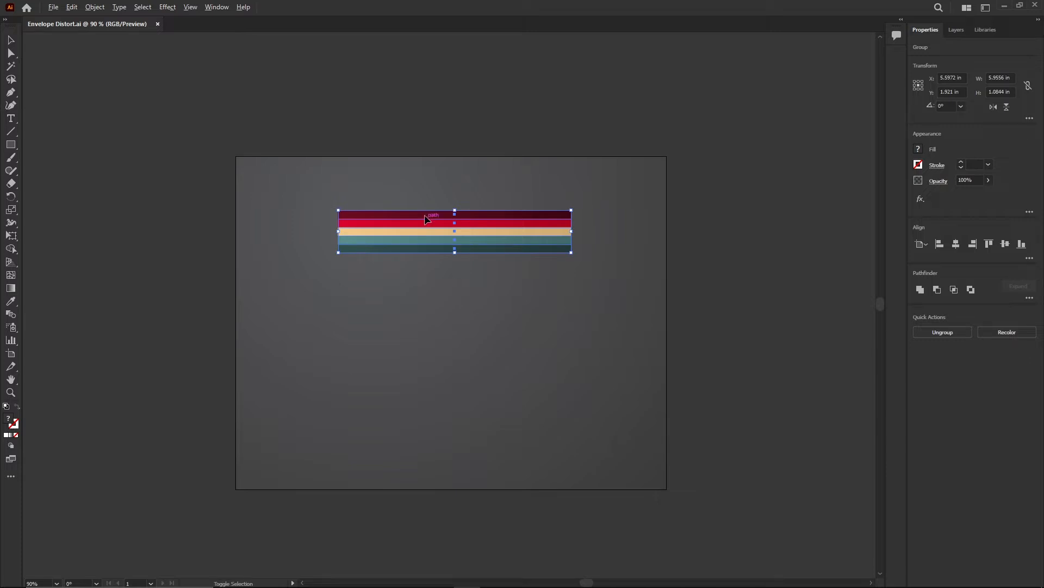
{"action": "scroll", "coordinate": [438, 222], "scroll_direction": "up", "scroll_amount": 2, "text": "alt"}
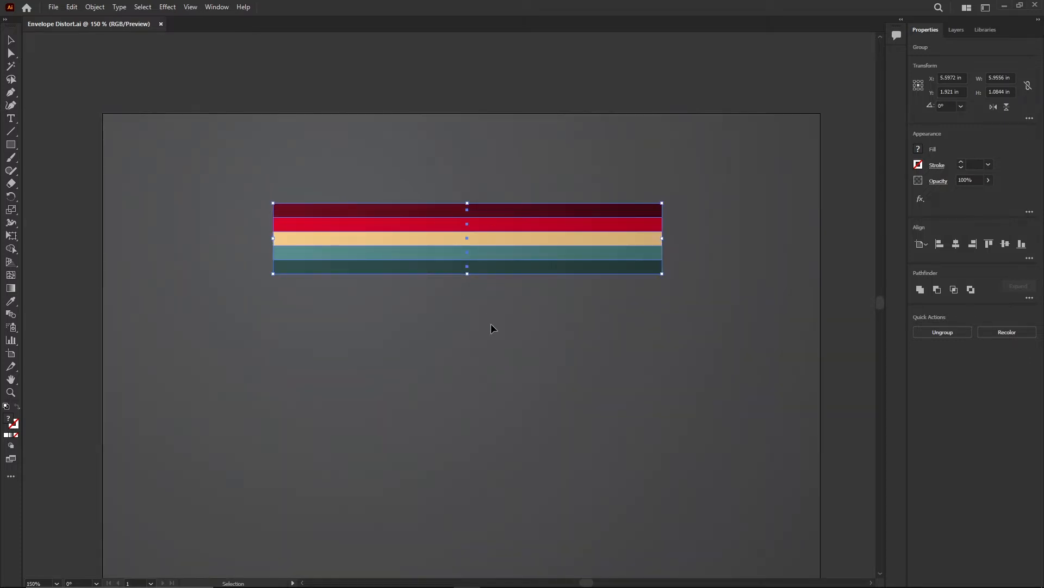
{"action": "left_click_drag", "start_coordinate": [491, 324], "coordinate": [443, 240]}
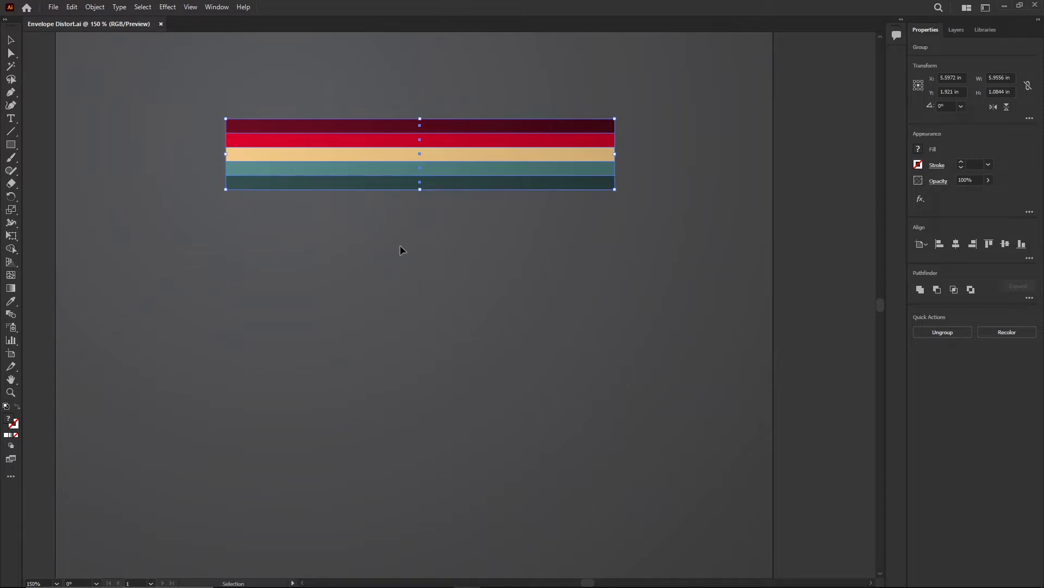
{"action": "left_click_drag", "start_coordinate": [401, 249], "coordinate": [419, 259]}
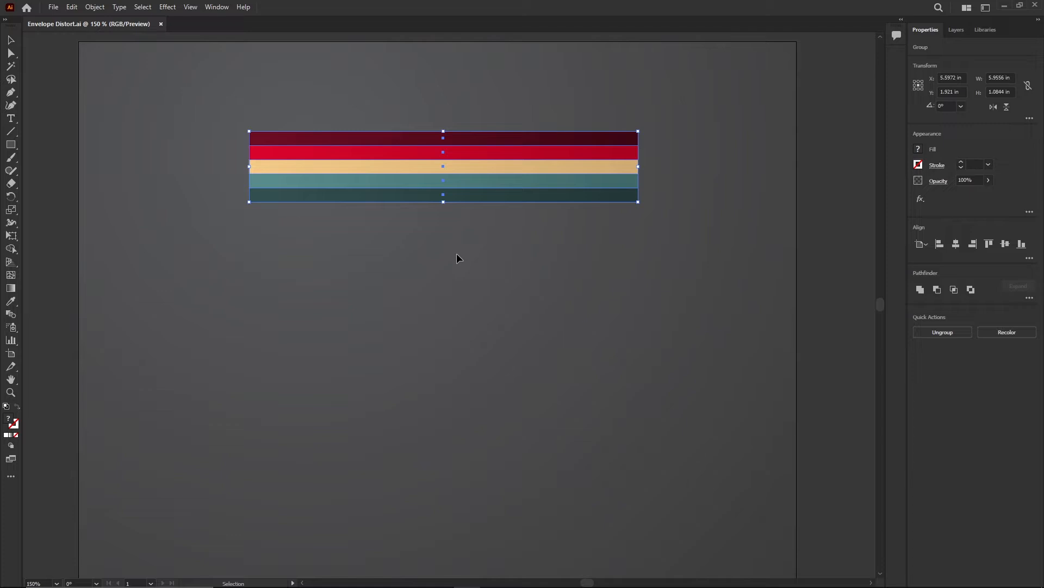
{"action": "scroll", "coordinate": [452, 221], "scroll_direction": "up", "scroll_amount": 1}
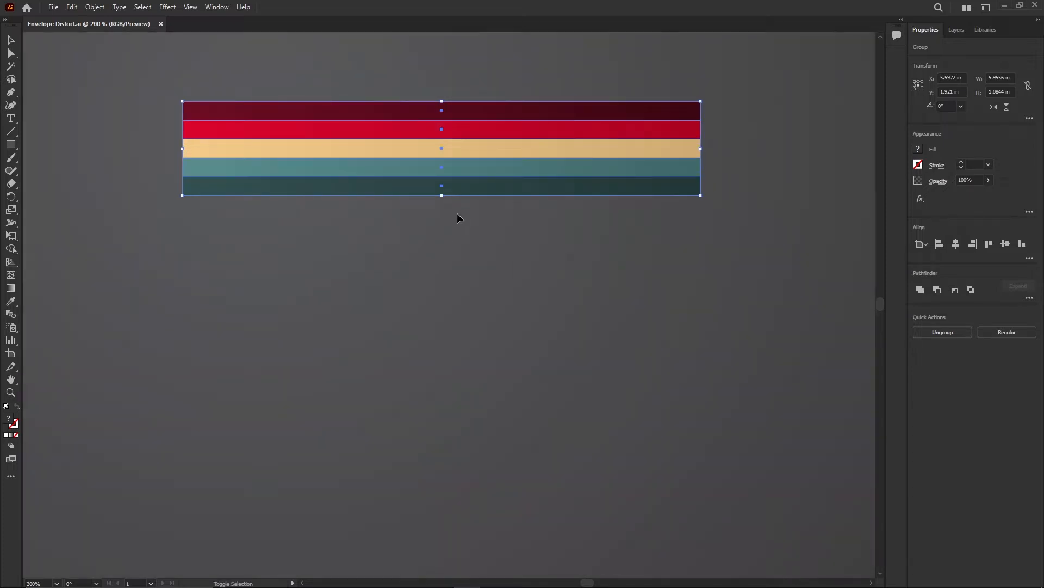
{"action": "key", "text": "space"}
{"action": "left_click_drag", "start_coordinate": [450, 233], "coordinate": [454, 251]}
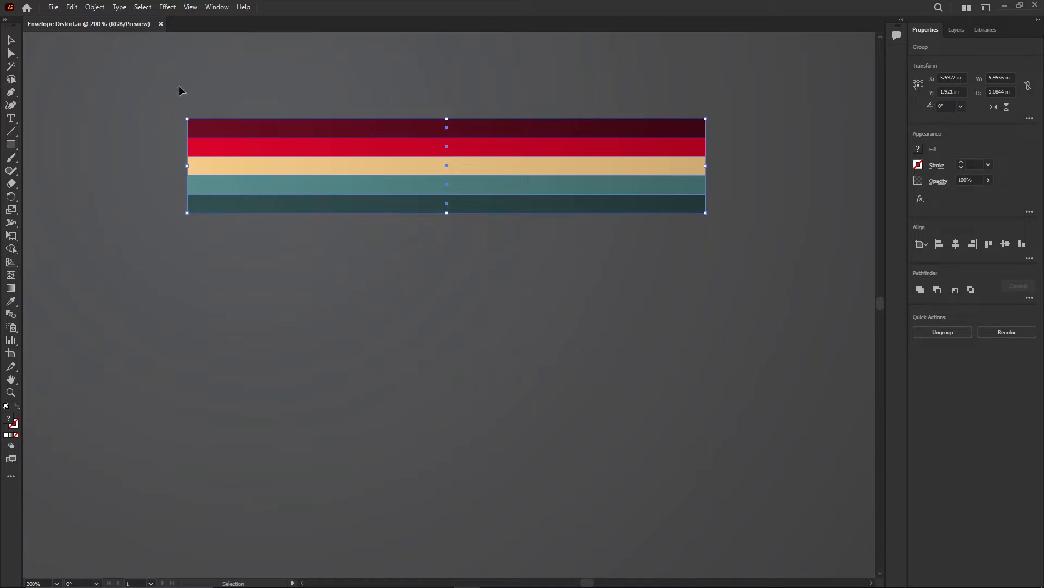
{"action": "left_click", "coordinate": [659, 314]}
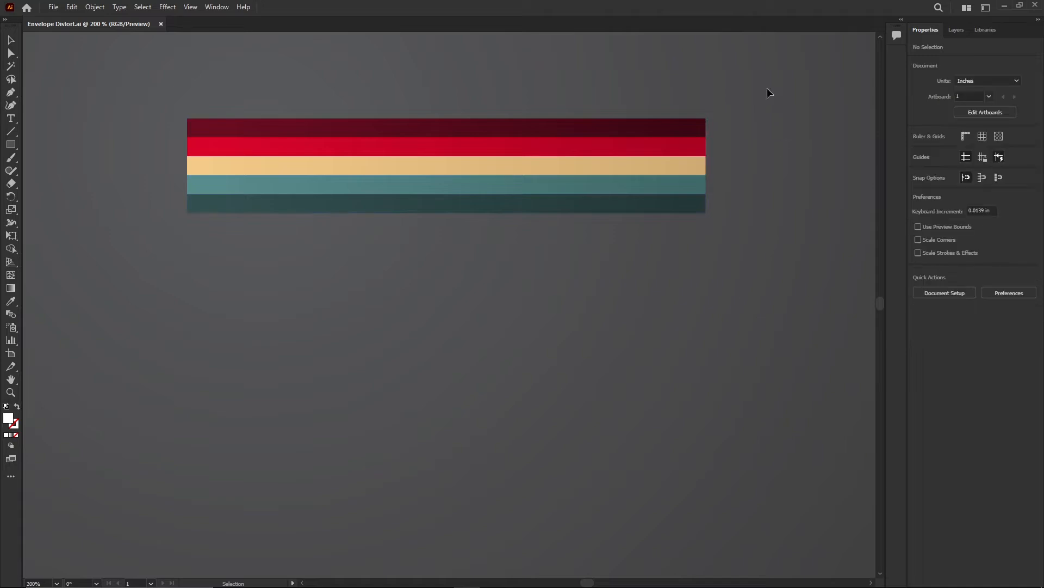
{"action": "left_click_drag", "start_coordinate": [589, 254], "coordinate": [577, 270]}
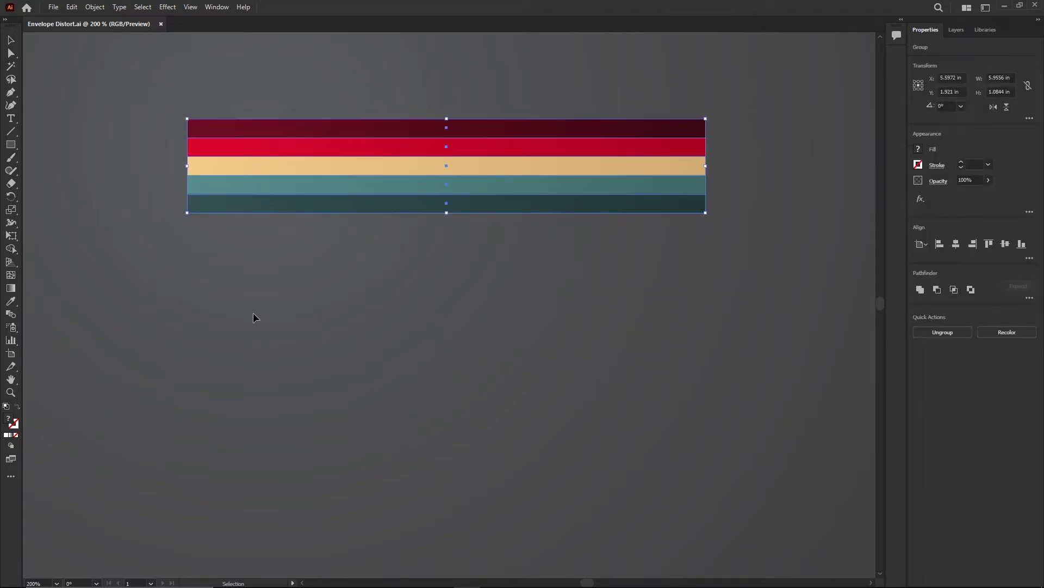
{"action": "left_click", "coordinate": [96, 172]}
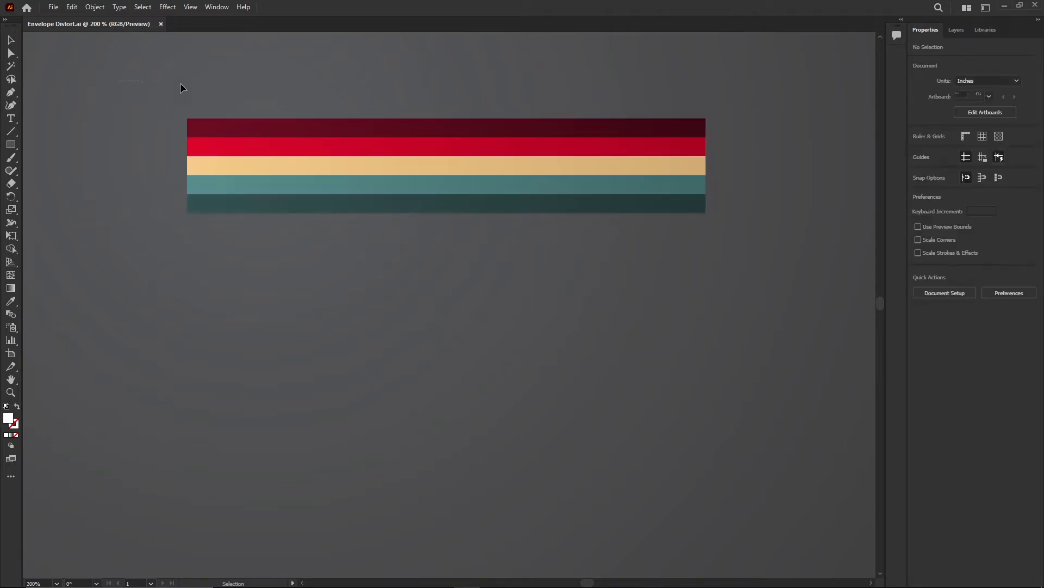
{"action": "key", "text": "ctrl+a"}
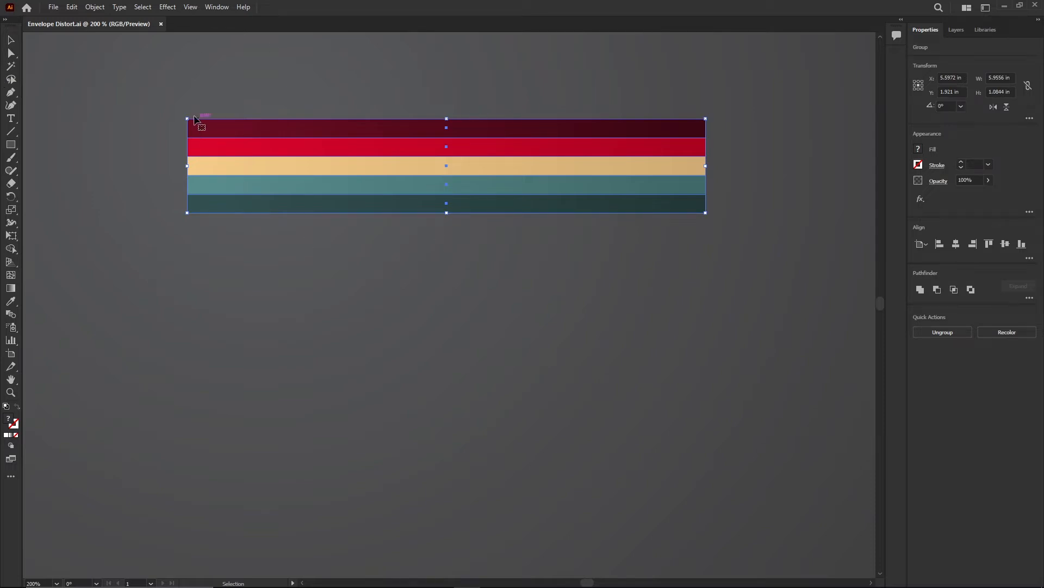
{"action": "left_click", "coordinate": [94, 7]}
{"action": "left_click", "coordinate": [448, 341]}
{"action": "mouse_move", "coordinate": [426, 161]}
{"action": "left_mouse_down"}
{"action": "mouse_move", "coordinate": [426, 187]}
{"action": "mouse_move", "coordinate": [427, 147]}
{"action": "left_mouse_up"}
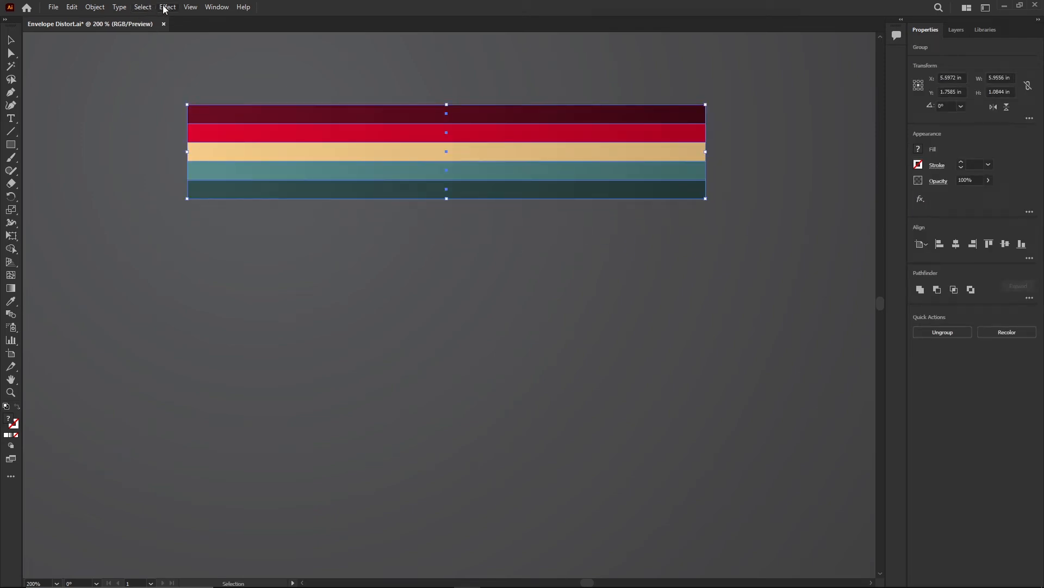
Step: Apply the Arc warp effect to the stripe group with Preview turned on
{"action": "left_click", "coordinate": [165, 8]}
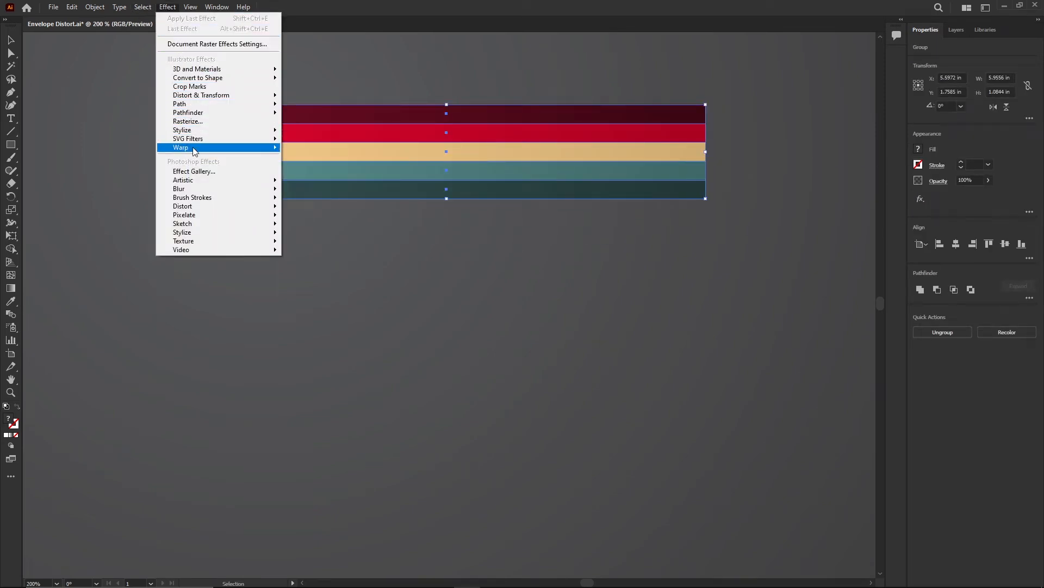
{"action": "mouse_move", "coordinate": [246, 152]}
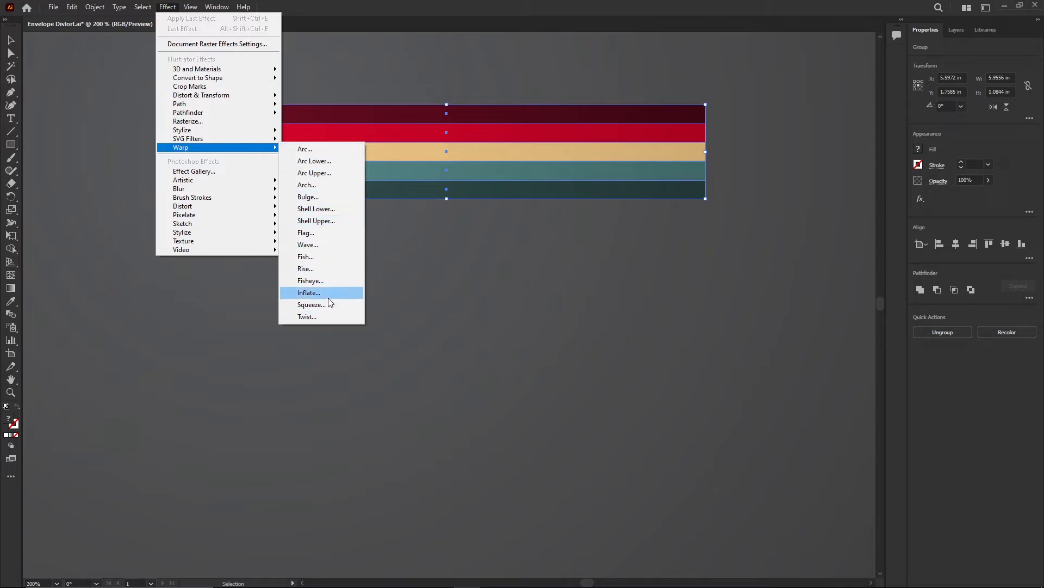
{"action": "left_click", "coordinate": [314, 149]}
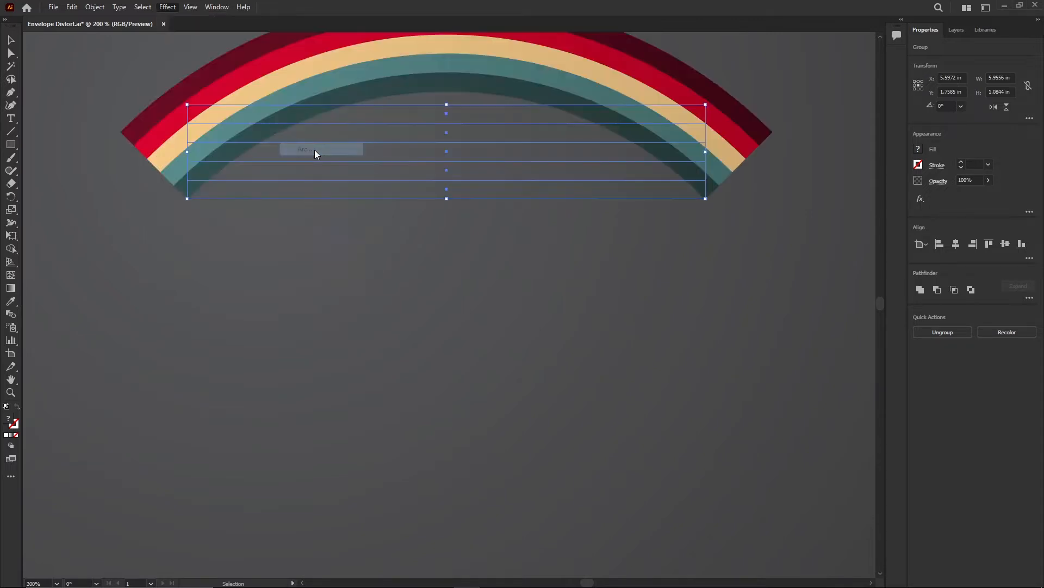
{"action": "left_click_drag", "start_coordinate": [548, 219], "coordinate": [641, 261]}
{"action": "left_click", "coordinate": [525, 394]}
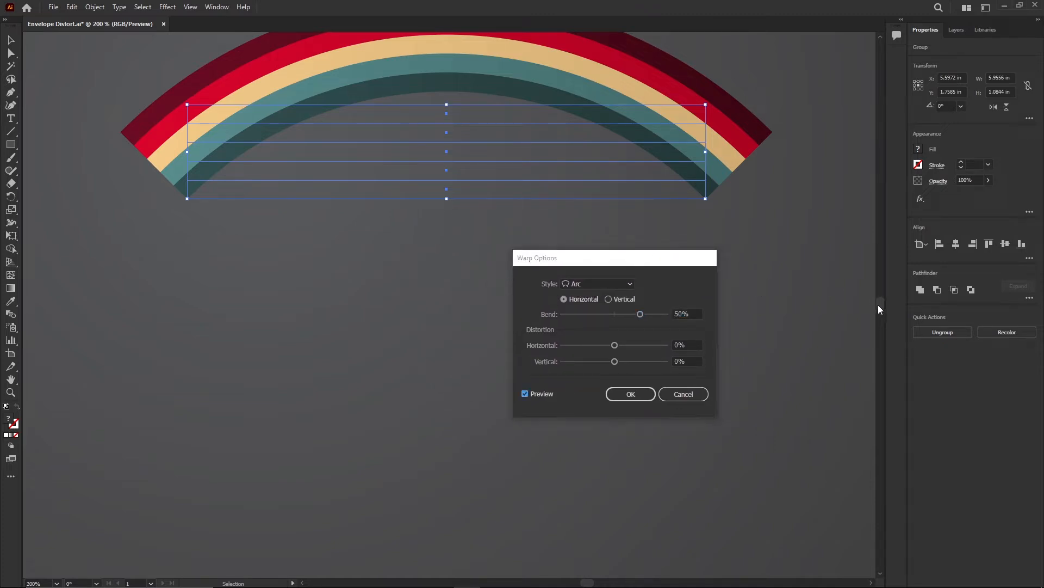
{"action": "left_click_drag", "start_coordinate": [627, 265], "coordinate": [679, 263]}
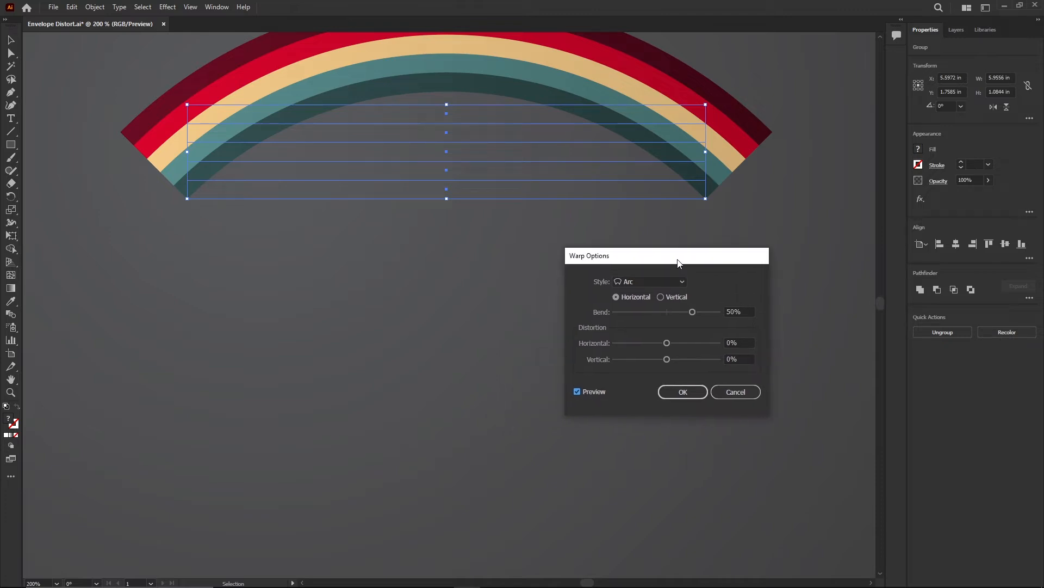
Step: Preview the Arc Lower and Arc Upper warp styles
{"action": "left_click", "coordinate": [653, 281]}
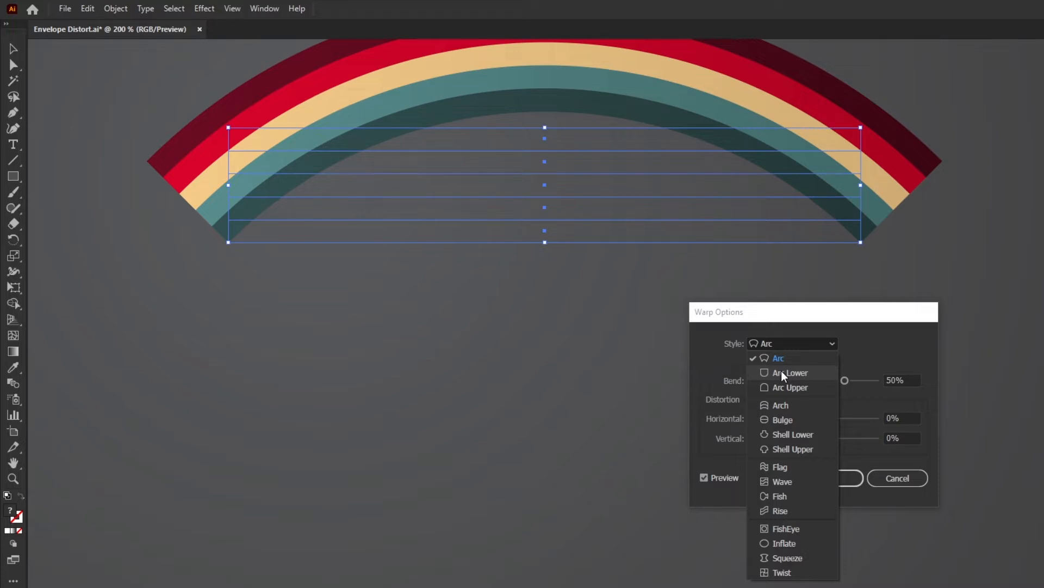
{"action": "left_click", "coordinate": [783, 373]}
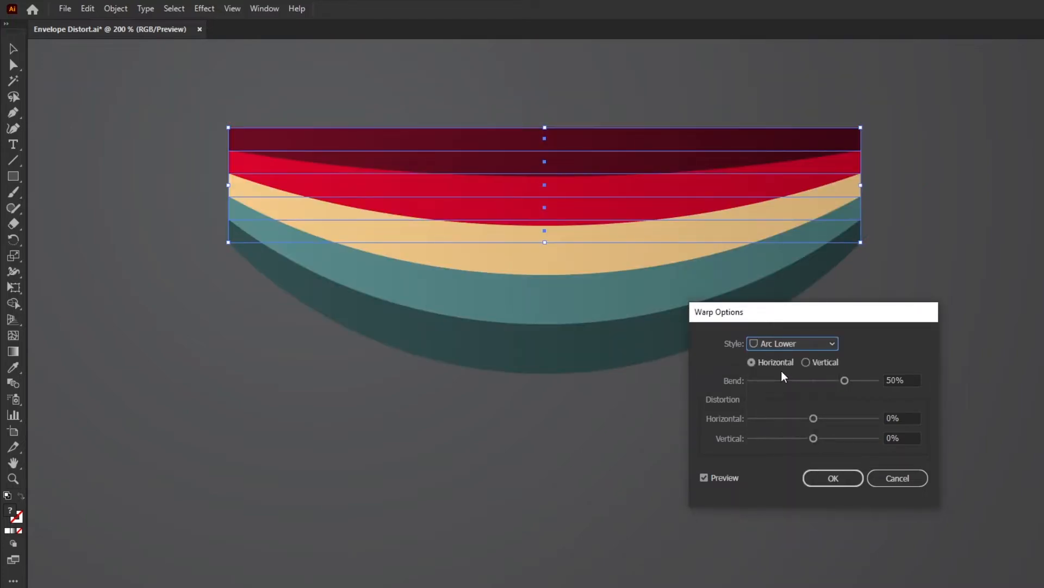
{"action": "left_click_drag", "start_coordinate": [807, 313], "coordinate": [860, 334]}
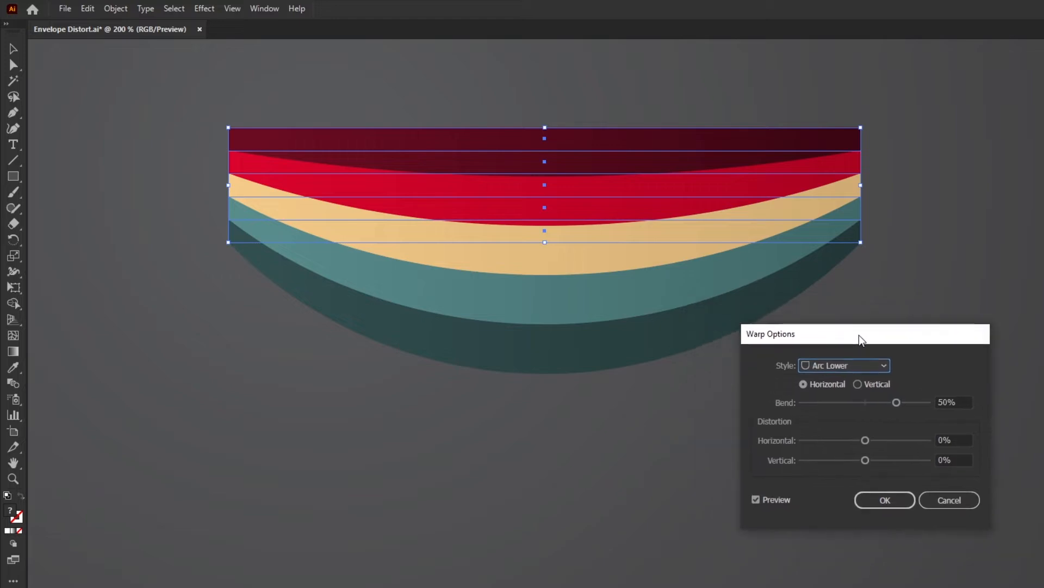
{"action": "left_click", "coordinate": [859, 364]}
{"action": "left_click", "coordinate": [838, 412]}
{"action": "scroll", "coordinate": [834, 375], "scroll_direction": "down", "scroll_amount": 1}
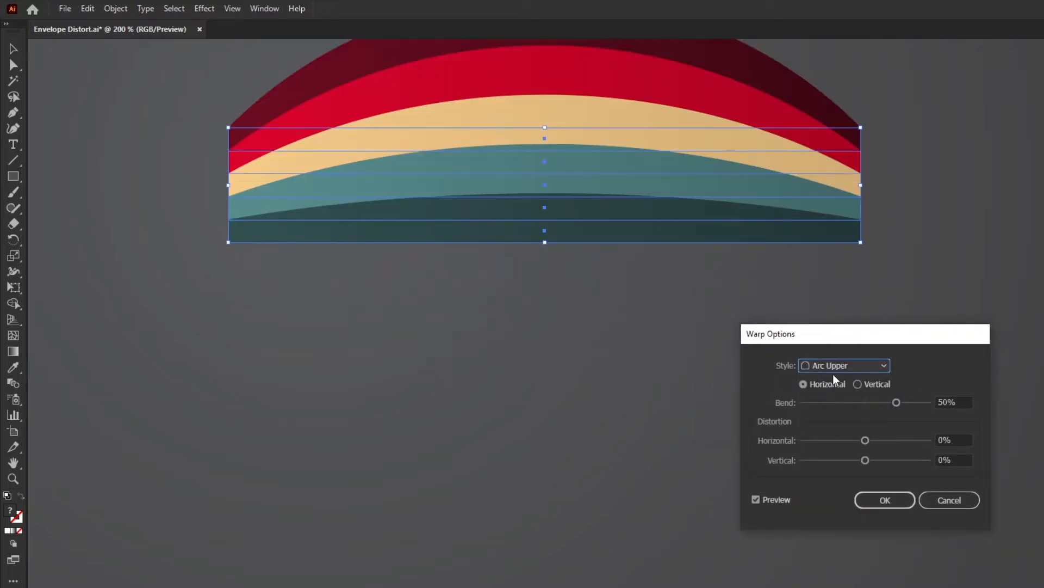
Step: Set the warp style to Arch
{"action": "left_click", "coordinate": [833, 364]}
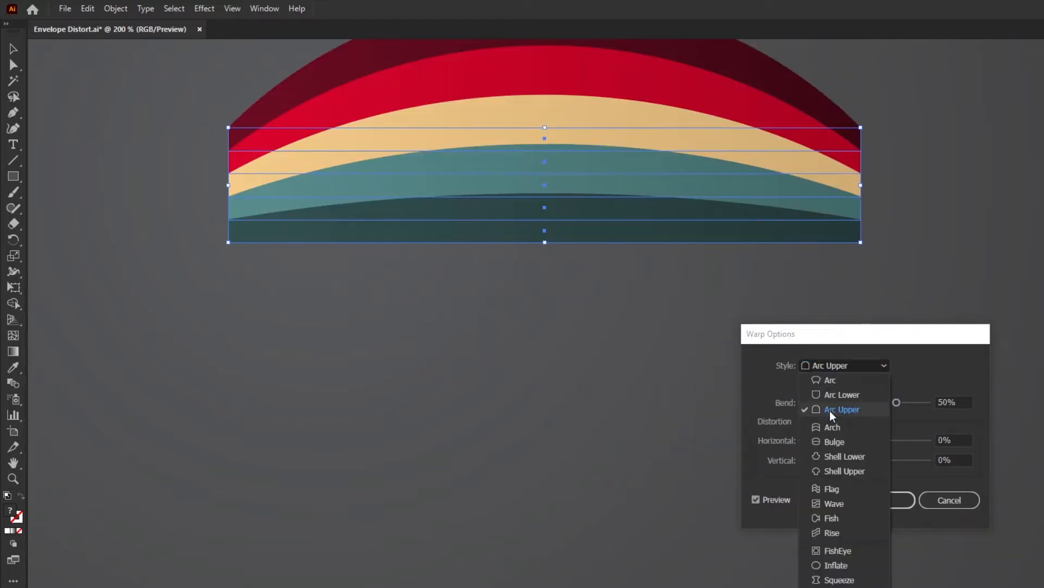
{"action": "left_click", "coordinate": [829, 426]}
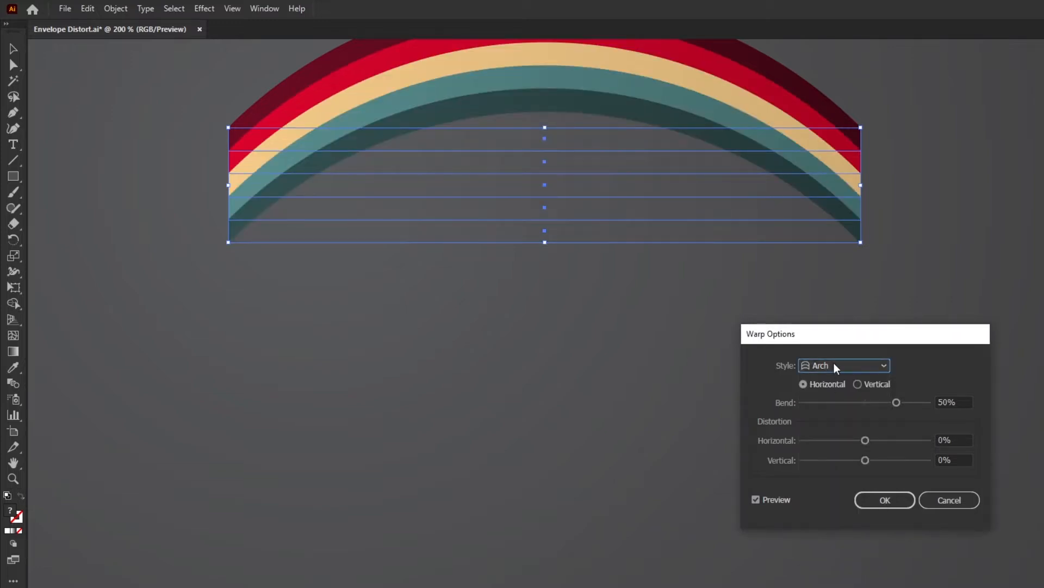
Step: Cancel the Warp Options dialog without applying the Arch warp
{"action": "left_click", "coordinate": [834, 364]}
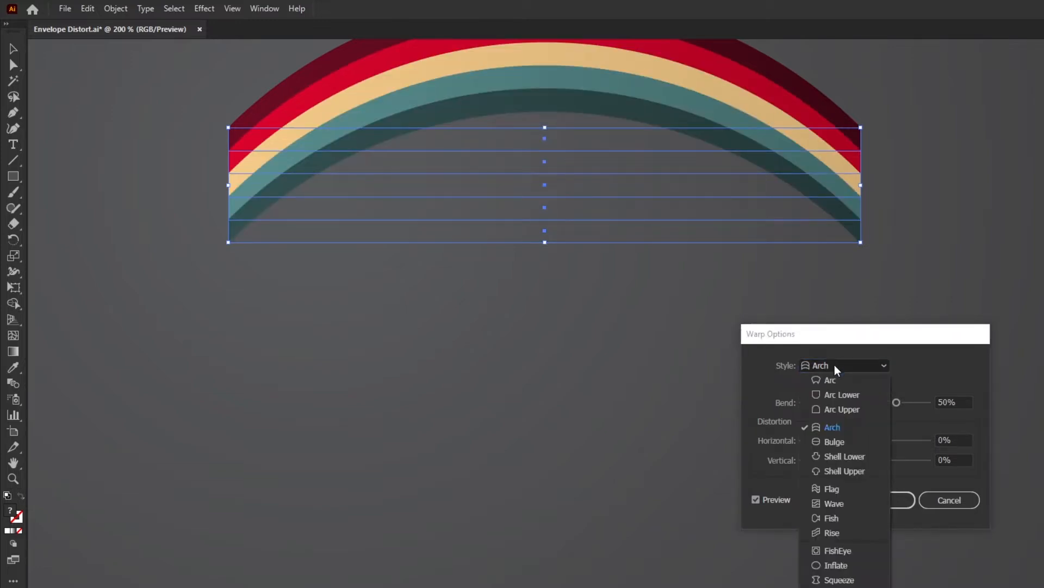
{"action": "left_click", "coordinate": [955, 492]}
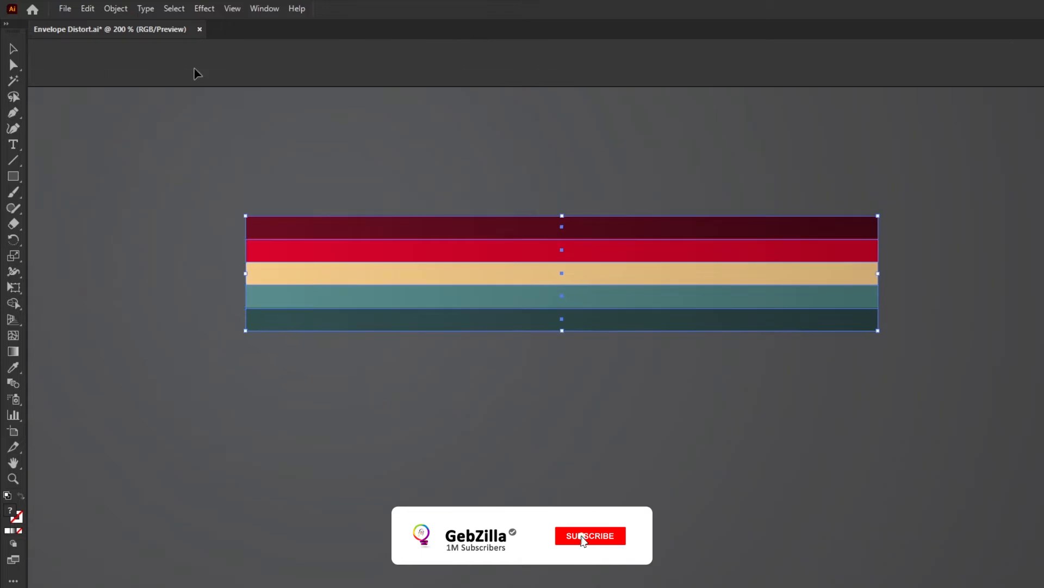
Step: Reopen the Arc warp effect on the stripe group and preview the Bulge style
{"action": "left_click", "coordinate": [204, 8]}
{"action": "mouse_move", "coordinate": [278, 184]}
{"action": "left_click", "coordinate": [370, 181]}
{"action": "left_click", "coordinate": [870, 397]}
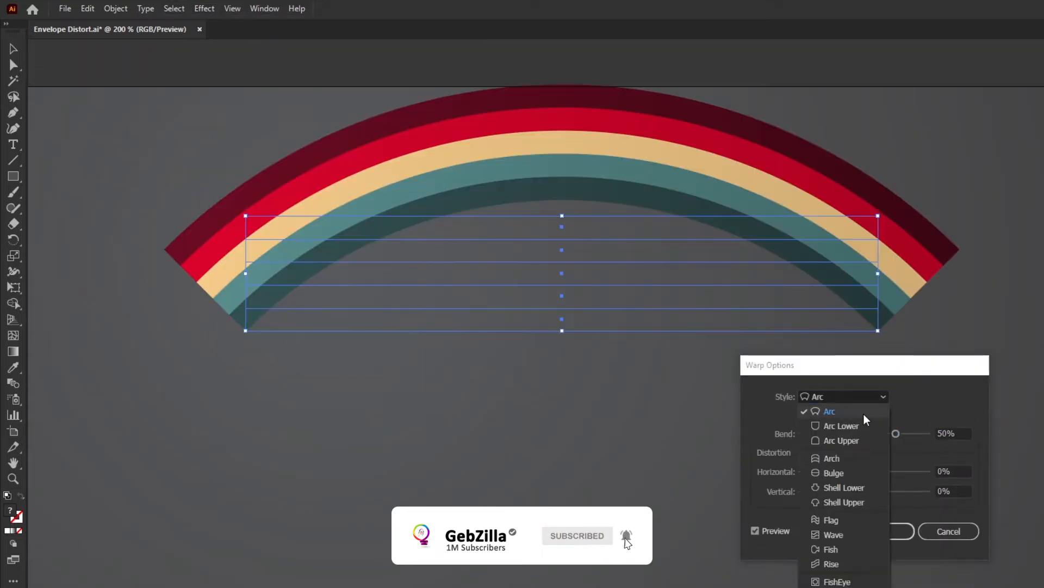
{"action": "left_click", "coordinate": [834, 473]}
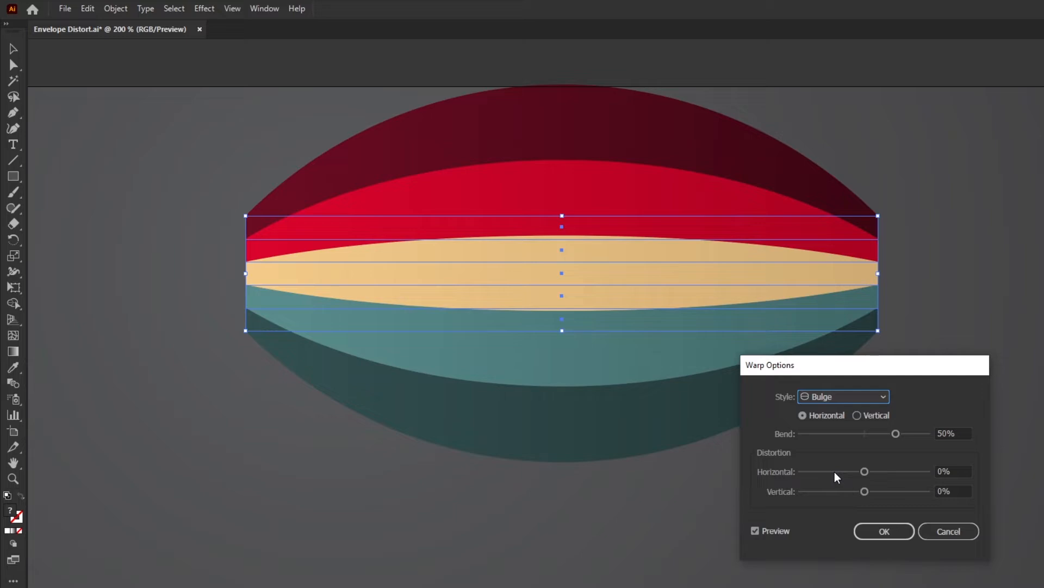
Step: Preview the Shell Lower, Shell Upper and Flag warp styles on the stripes
{"action": "left_click", "coordinate": [872, 400]}
{"action": "left_click", "coordinate": [858, 489]}
{"action": "left_click", "coordinate": [848, 397]}
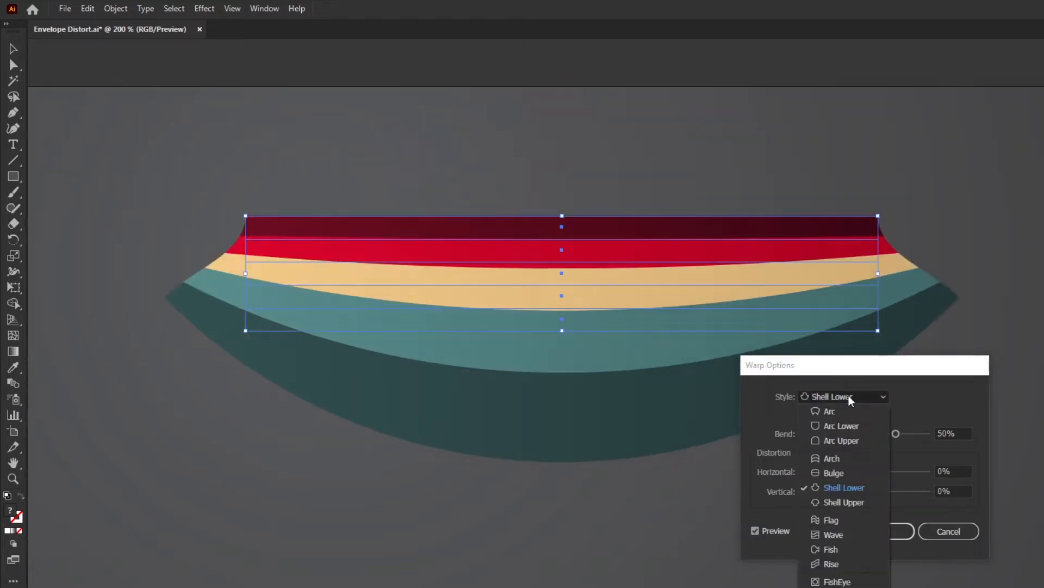
{"action": "left_click", "coordinate": [840, 502]}
{"action": "left_click", "coordinate": [847, 395]}
{"action": "left_click", "coordinate": [836, 520]}
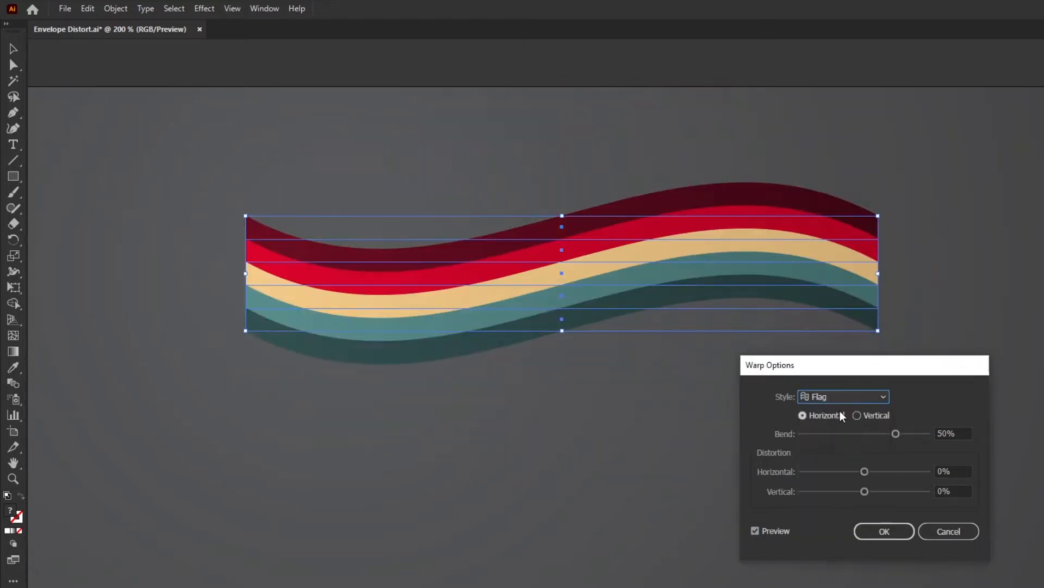
Step: Preview the Wave, Fish and Rise warp styles on the stripes
{"action": "left_click", "coordinate": [840, 396]}
{"action": "left_click", "coordinate": [833, 533]}
{"action": "left_click", "coordinate": [843, 396]}
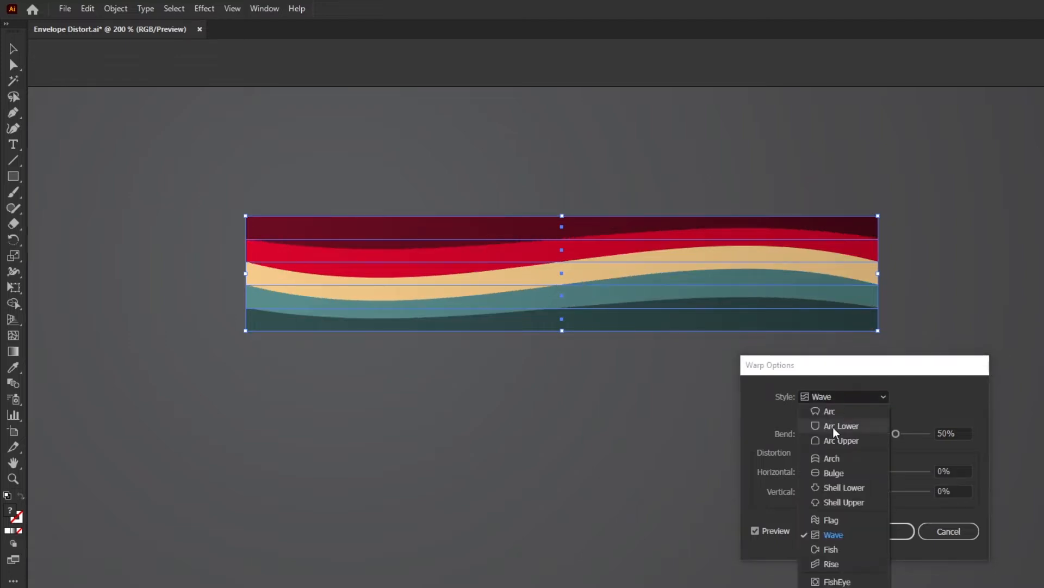
{"action": "left_click", "coordinate": [831, 549]}
{"action": "left_click_drag", "start_coordinate": [880, 367], "coordinate": [887, 385]}
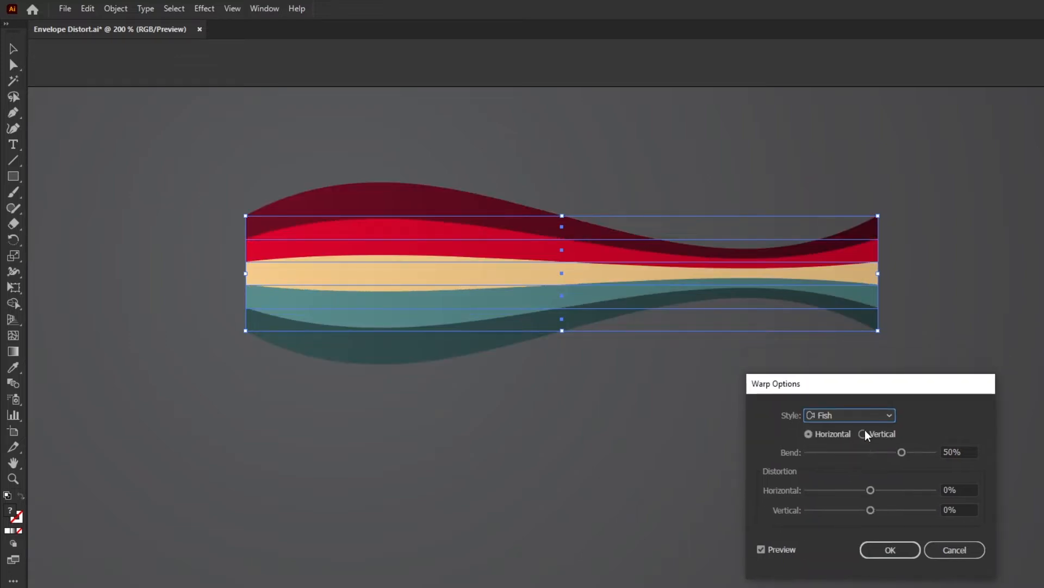
{"action": "left_click", "coordinate": [869, 415]}
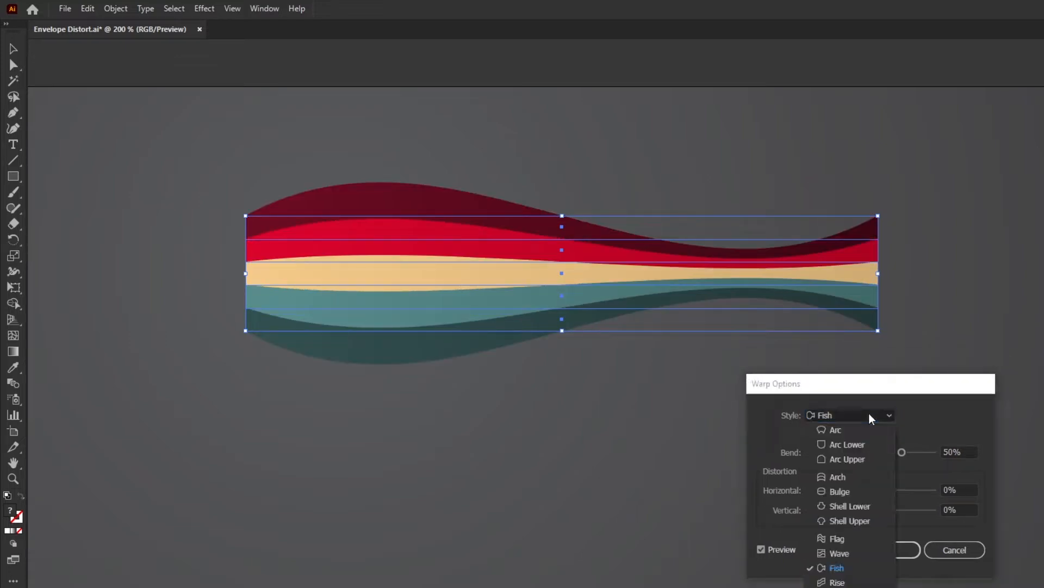
{"action": "left_click", "coordinate": [851, 582]}
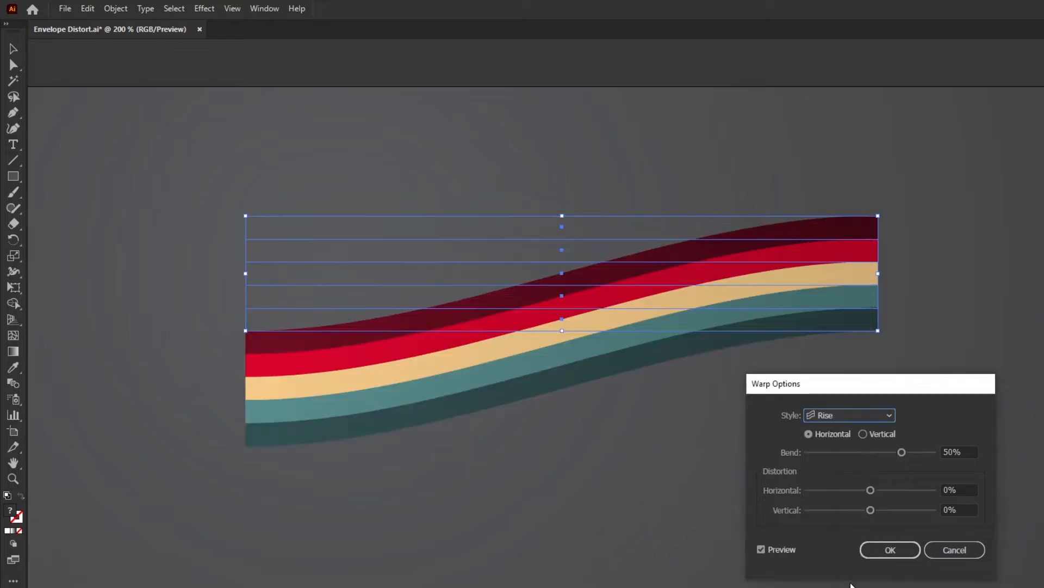
Step: Preview the FishEye, Inflate, Squeeze and Twist warp styles on the stripes
{"action": "left_click", "coordinate": [850, 415]}
{"action": "left_click", "coordinate": [758, 534]}
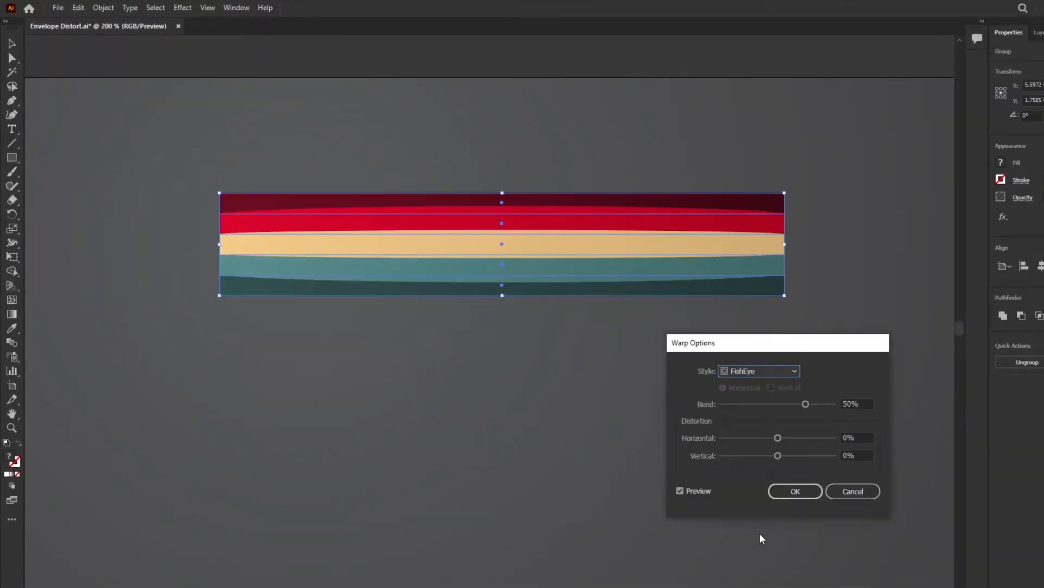
{"action": "left_click", "coordinate": [754, 370]}
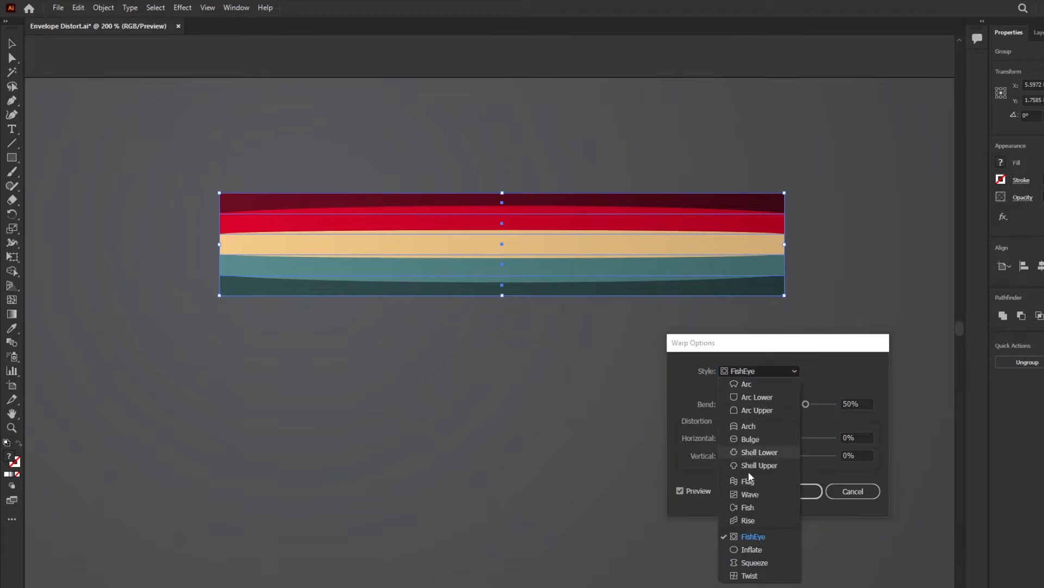
{"action": "left_click", "coordinate": [750, 549]}
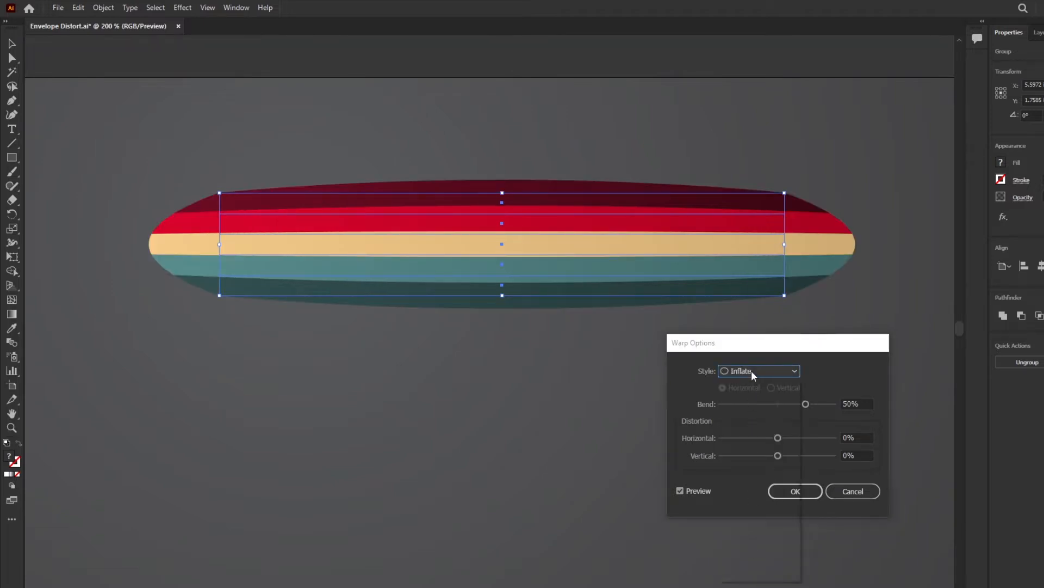
{"action": "left_click", "coordinate": [752, 371]}
{"action": "left_click", "coordinate": [749, 563]}
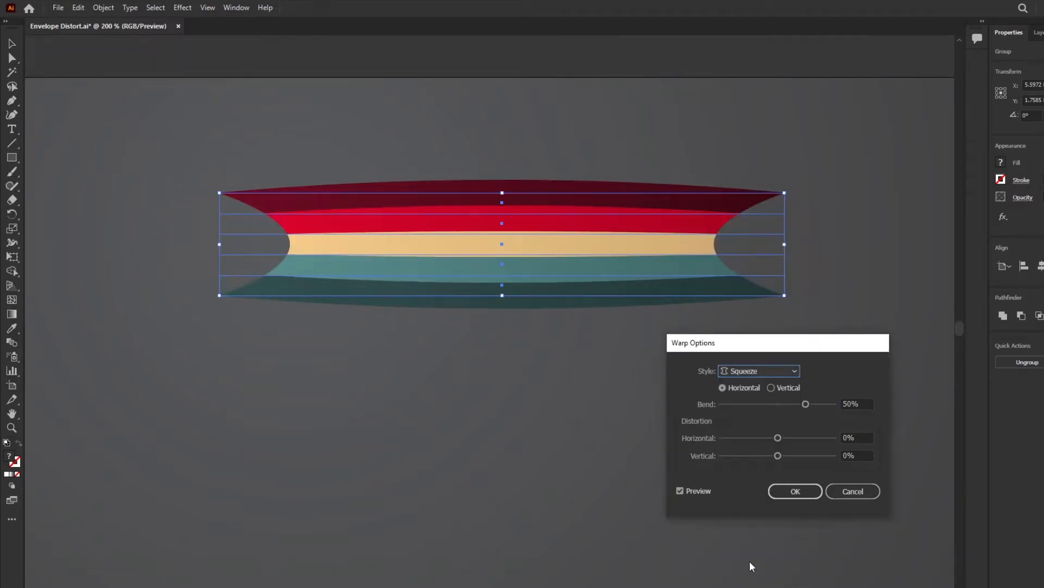
{"action": "left_click", "coordinate": [758, 369]}
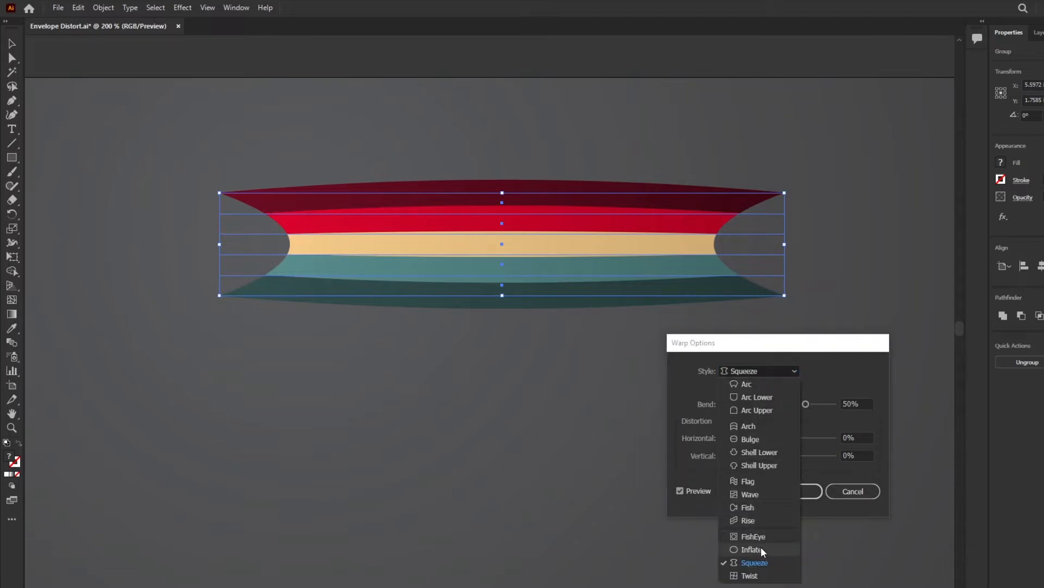
{"action": "left_click", "coordinate": [749, 576]}
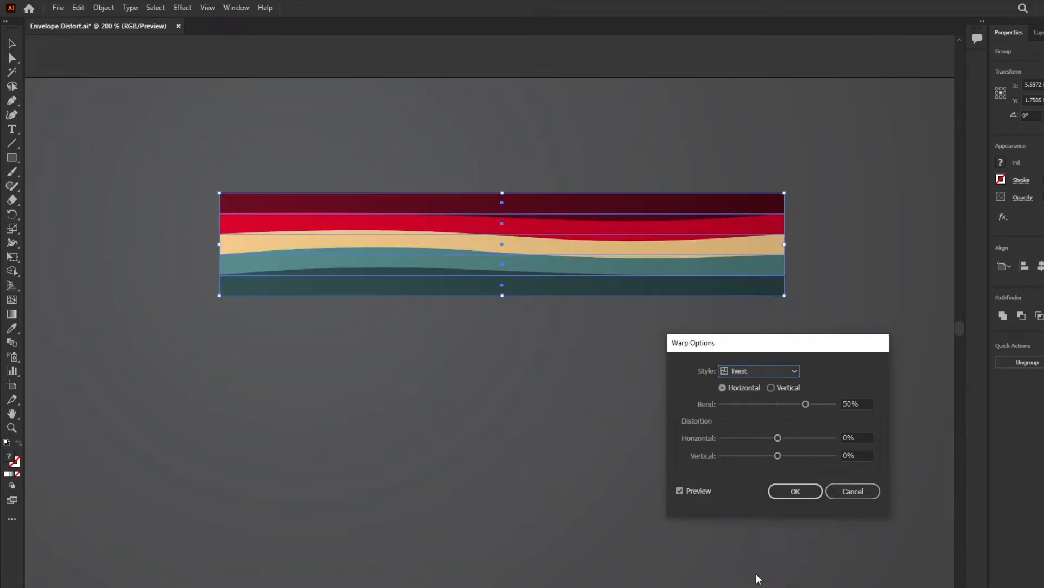
Step: Set the warp style to Flag and preview its Vertical orientation before returning to Horizontal
{"action": "left_click", "coordinate": [759, 372]}
{"action": "left_click", "coordinate": [755, 388]}
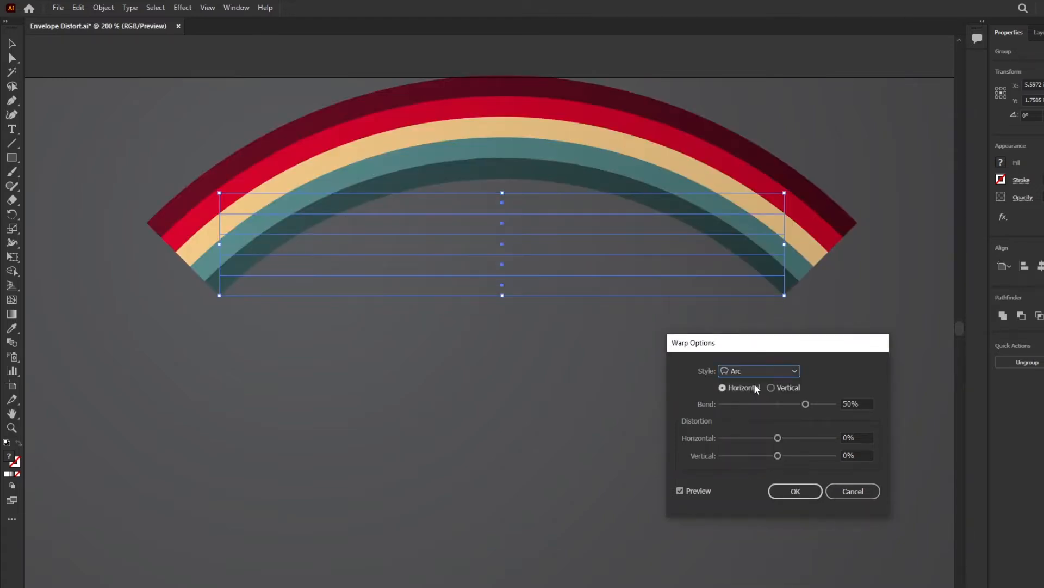
{"action": "left_click", "coordinate": [763, 368]}
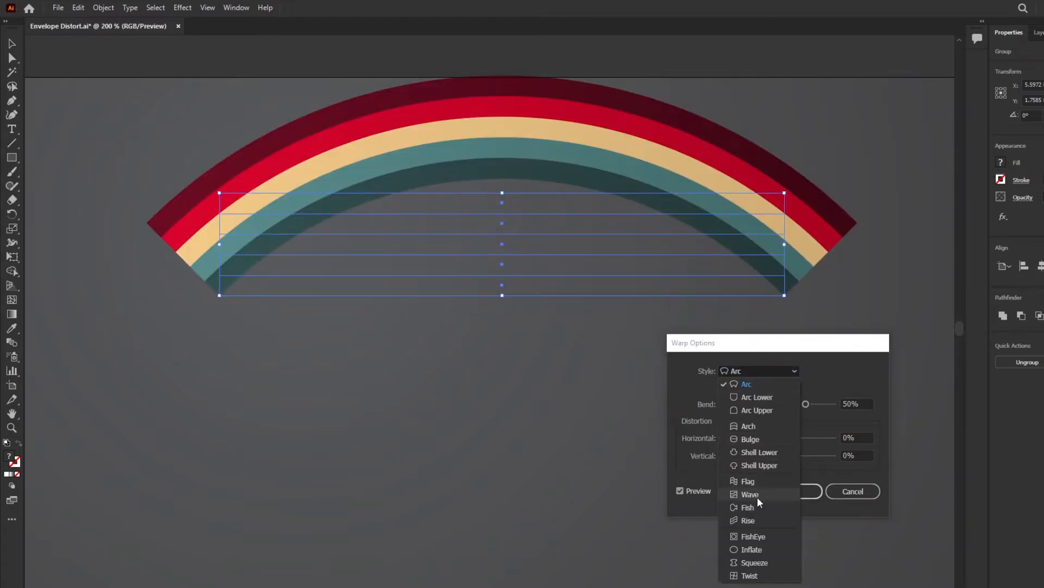
{"action": "left_click", "coordinate": [753, 482]}
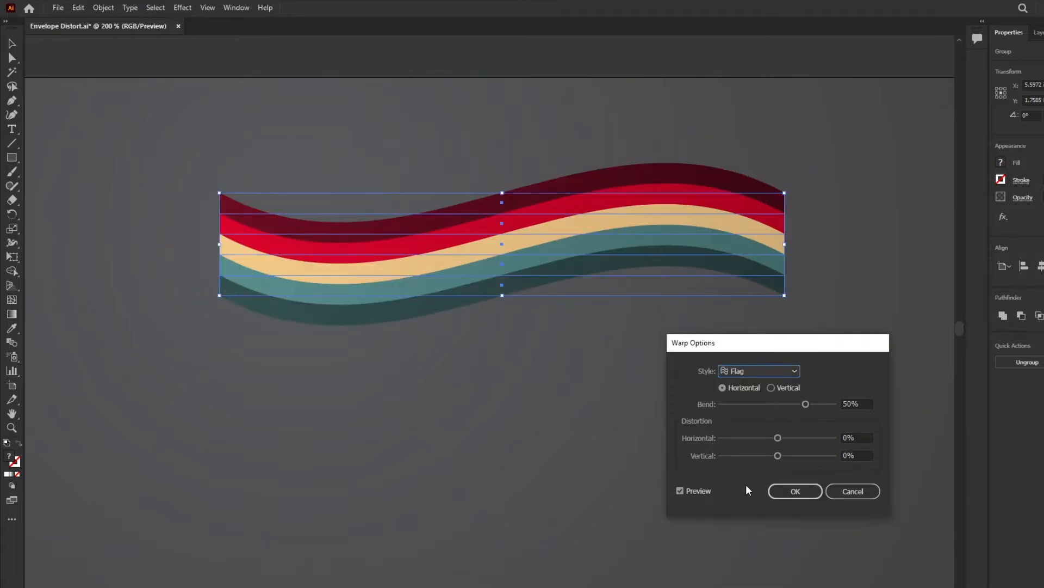
{"action": "left_click", "coordinate": [772, 388]}
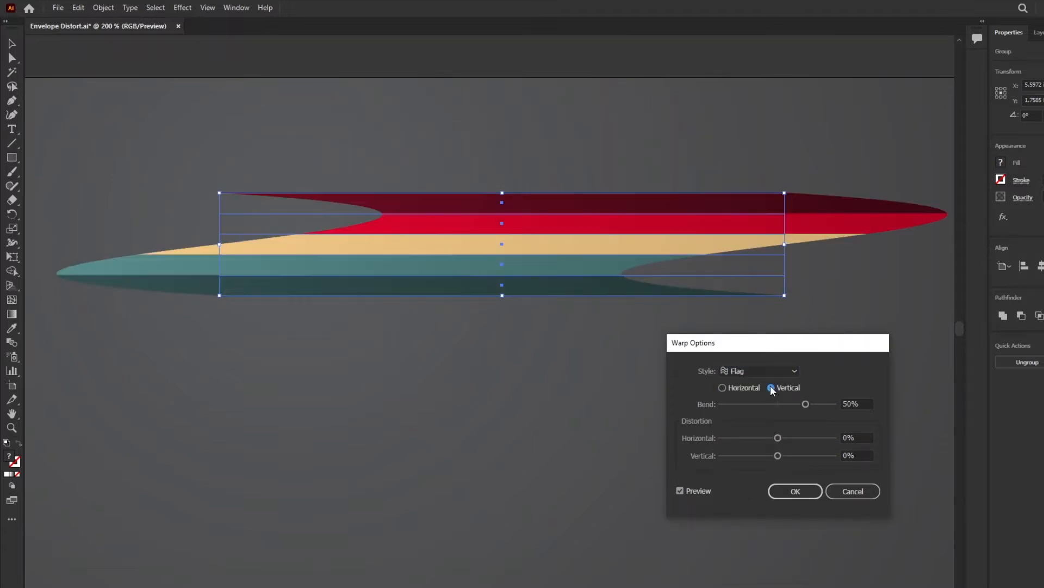
{"action": "left_click", "coordinate": [737, 387]}
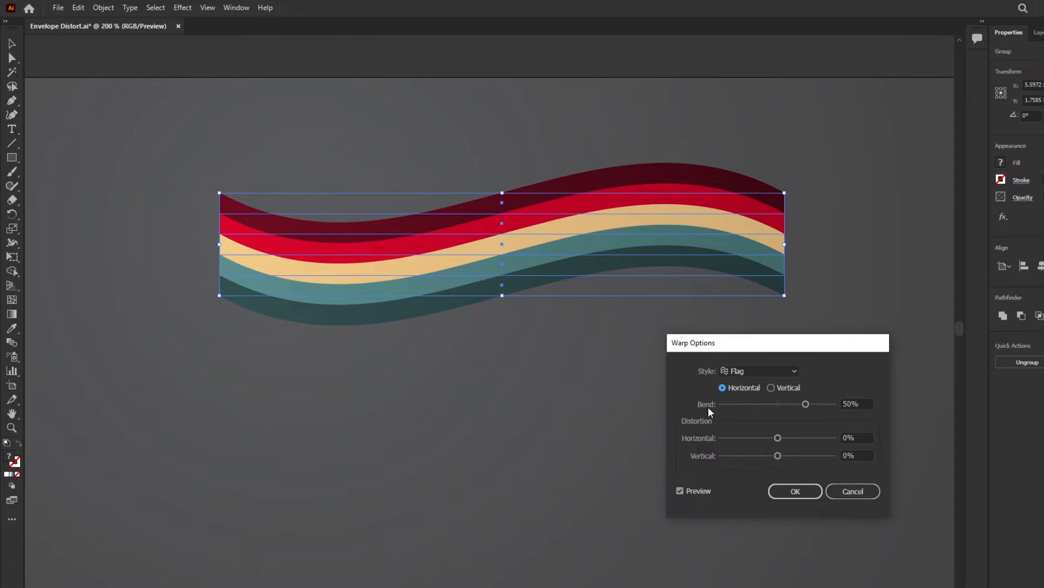
Step: Set the Flag warp's bend to 72%, horizontal distortion to 91% and vertical distortion to -66%
{"action": "mouse_move", "coordinate": [806, 404]}
{"action": "left_mouse_down"}
{"action": "mouse_move", "coordinate": [763, 407]}
{"action": "mouse_move", "coordinate": [818, 409]}
{"action": "left_mouse_up"}
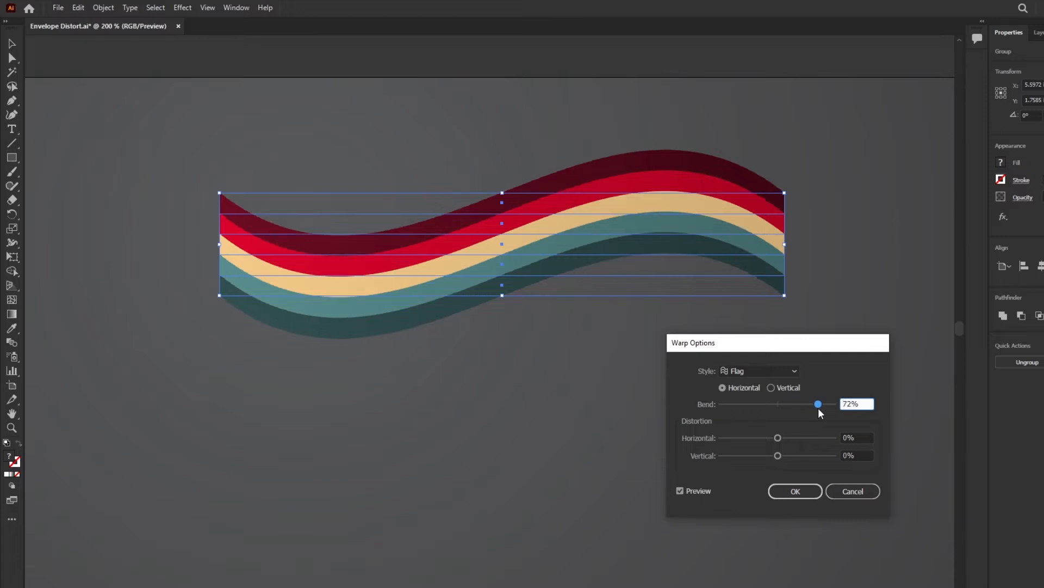
{"action": "left_click_drag", "start_coordinate": [782, 439], "coordinate": [745, 438]}
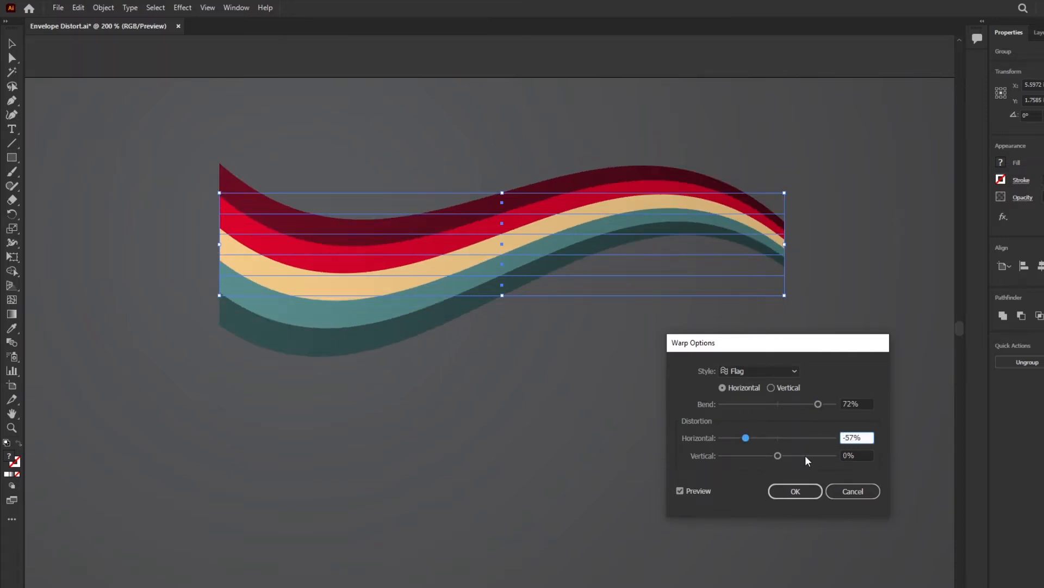
{"action": "left_click", "coordinate": [828, 437]}
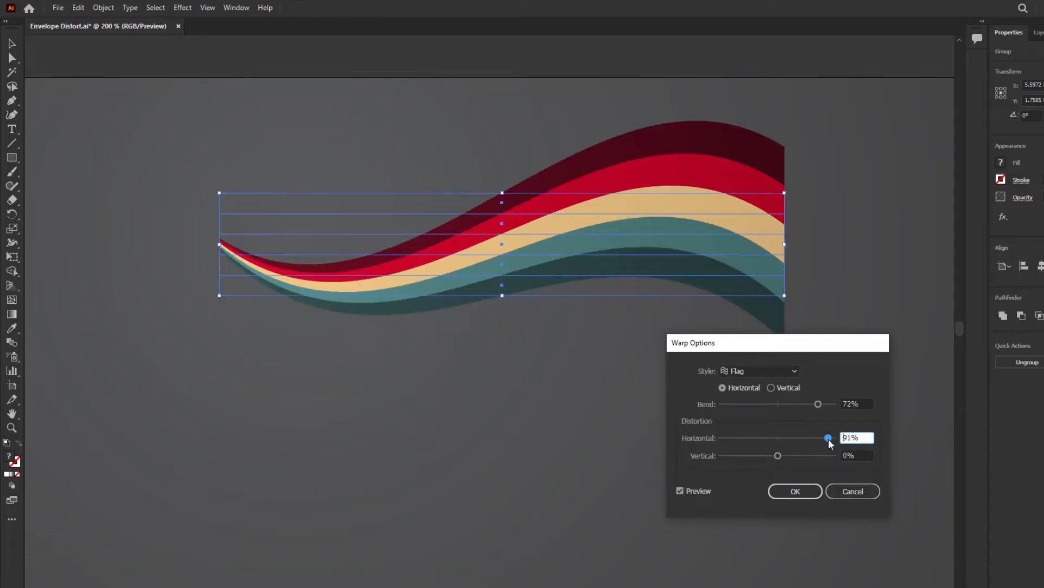
{"action": "left_click_drag", "start_coordinate": [779, 457], "coordinate": [749, 457]}
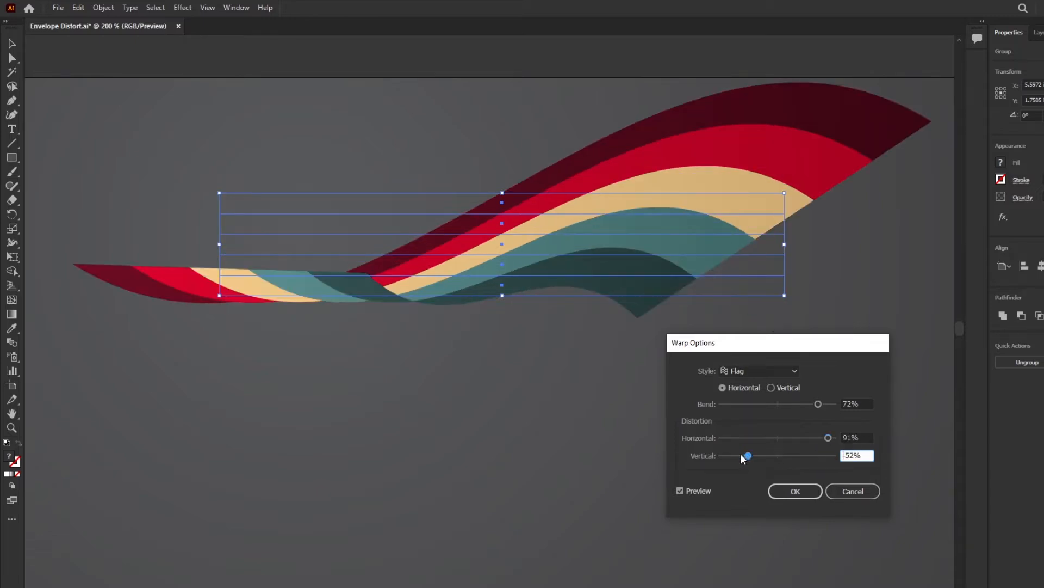
{"action": "left_click", "coordinate": [742, 457]}
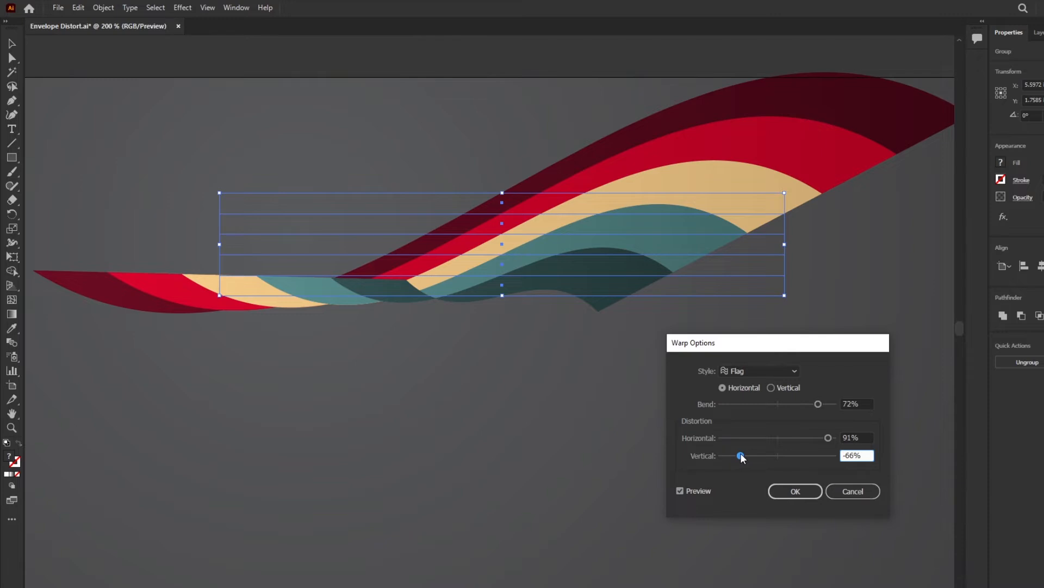
Step: Switch the style to Arch and set horizontal distortion to 51%, bend to 56% and vertical distortion to -27%
{"action": "left_click", "coordinate": [781, 371]}
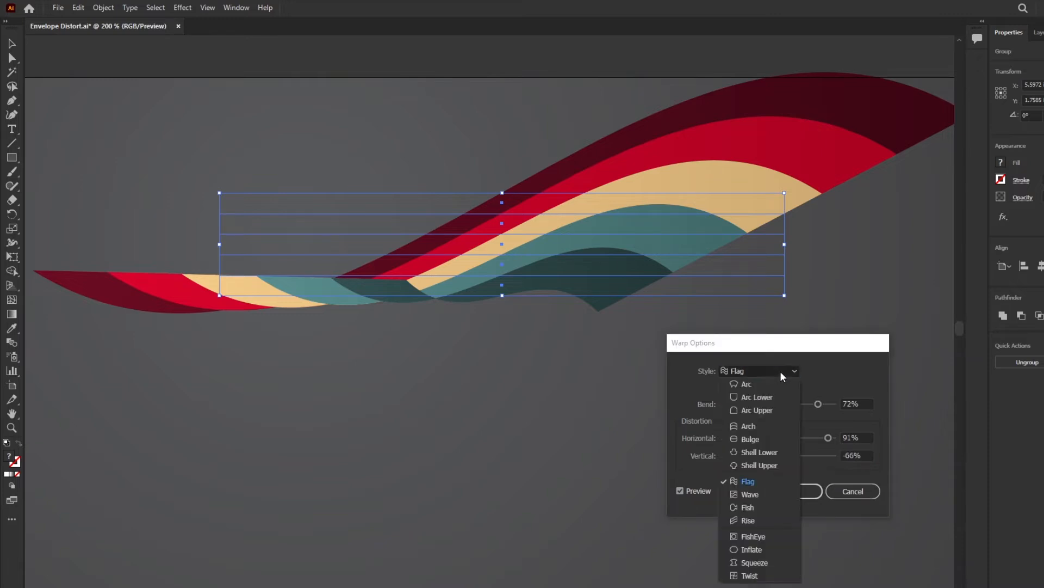
{"action": "left_click", "coordinate": [759, 426]}
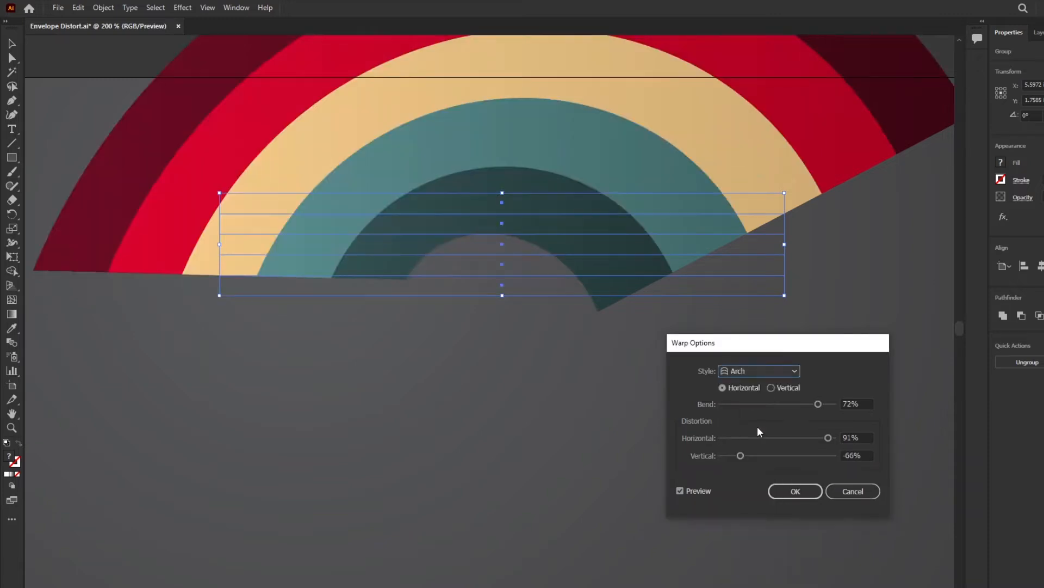
{"action": "left_click", "coordinate": [807, 438]}
{"action": "left_click", "coordinate": [810, 456]}
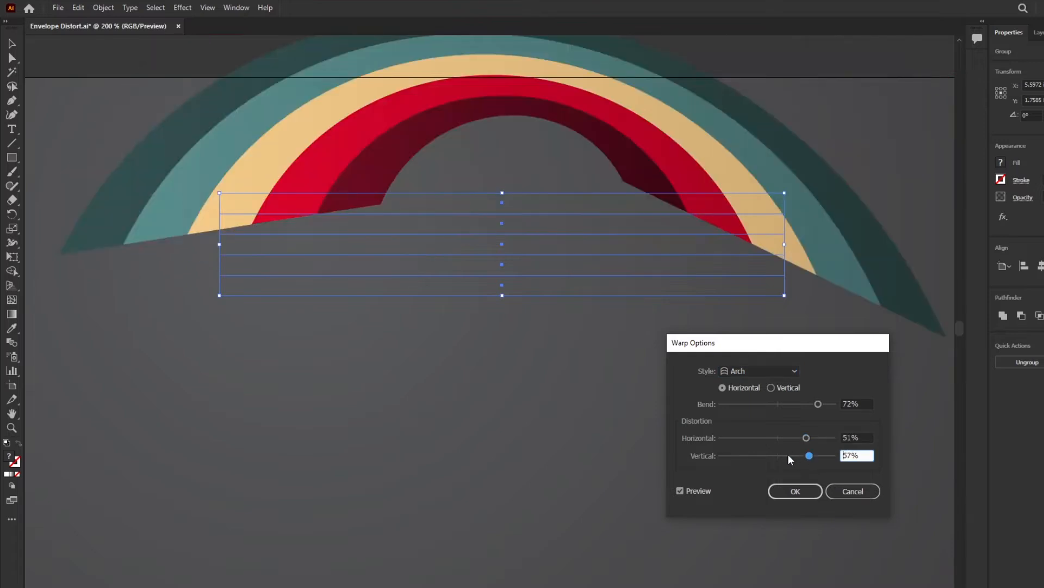
{"action": "left_click", "coordinate": [787, 455]}
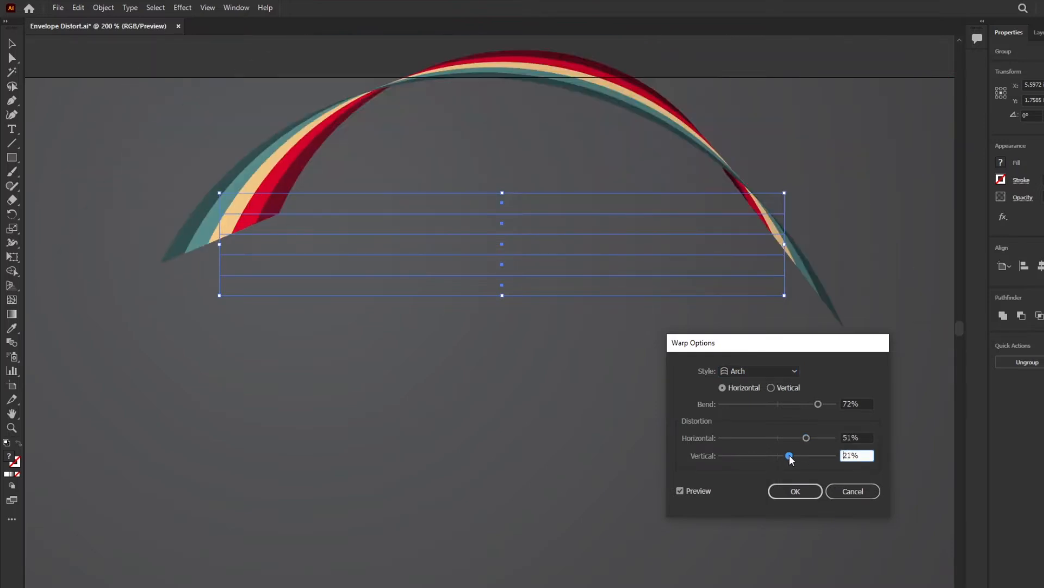
{"action": "left_click", "coordinate": [810, 403]}
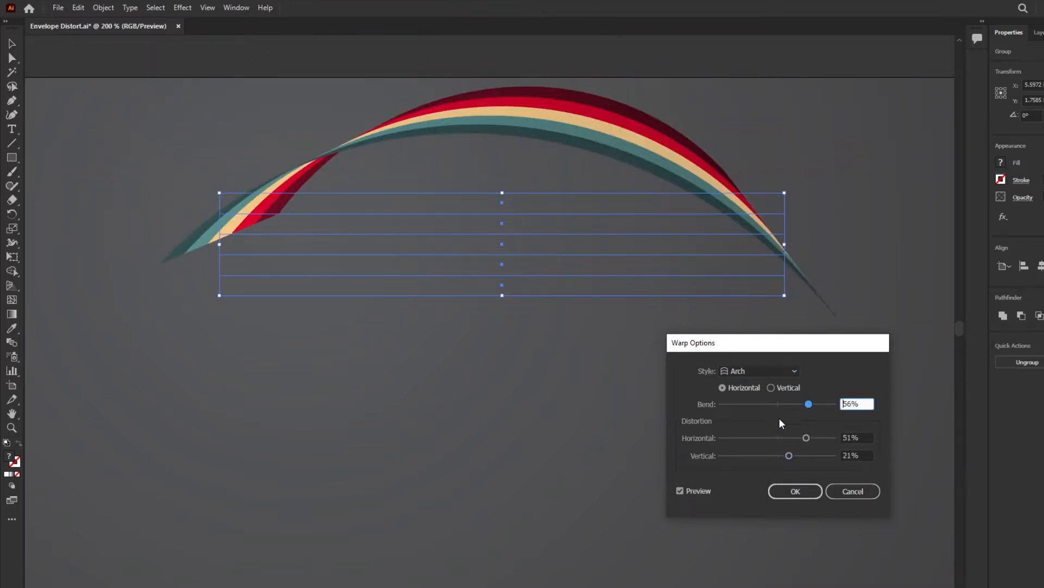
{"action": "left_click", "coordinate": [763, 455]}
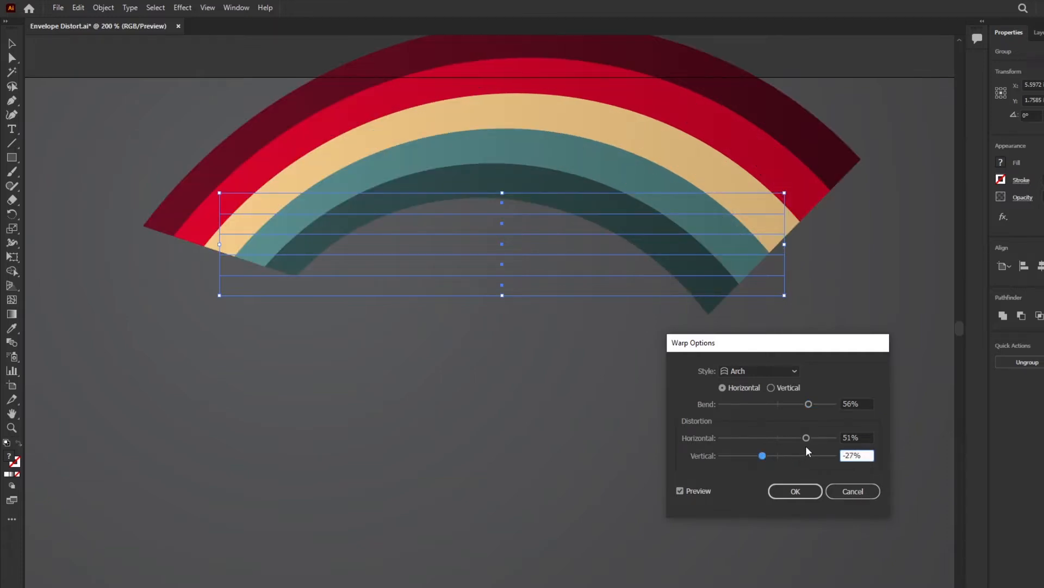
Step: Switch the warp style to Bulge and set both horizontal and vertical distortion to 0%
{"action": "left_click", "coordinate": [764, 370]}
{"action": "left_click", "coordinate": [752, 442]}
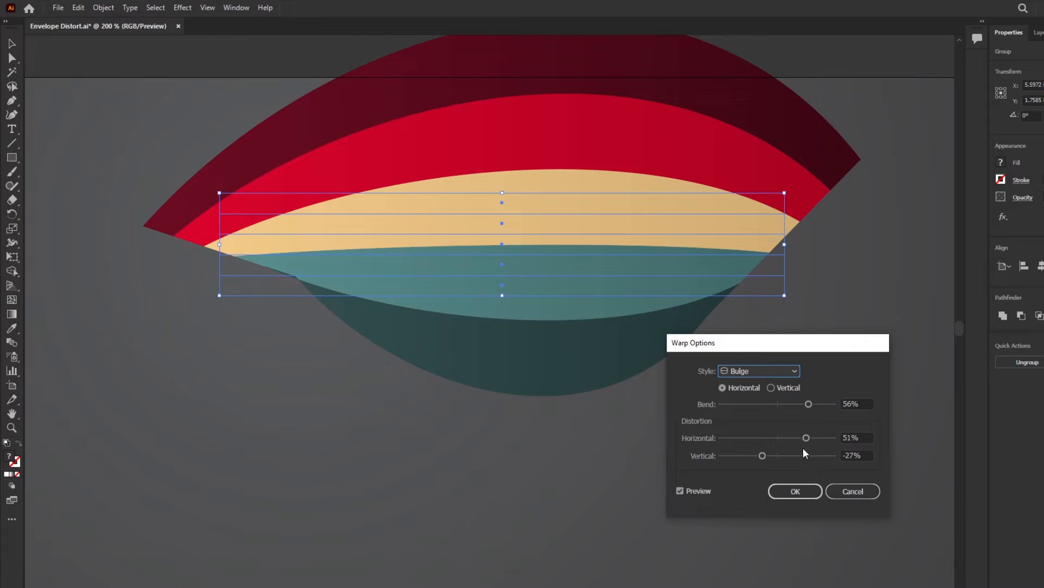
{"action": "left_click", "coordinate": [852, 437]}
{"action": "type", "text": "0"}
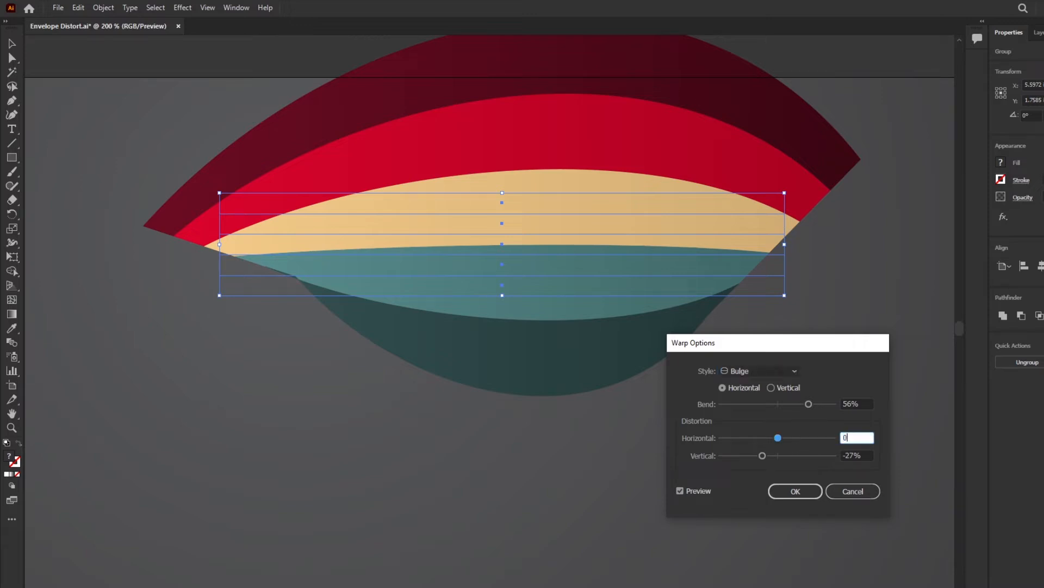
{"action": "left_click", "coordinate": [862, 455]}
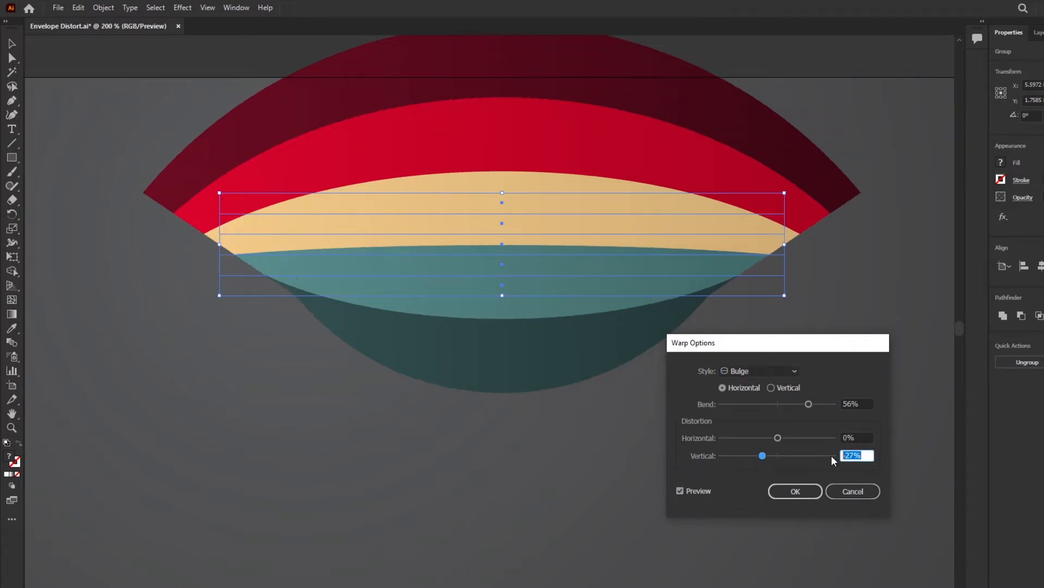
{"action": "type", "text": "0"}
{"action": "left_click", "coordinate": [863, 402]}
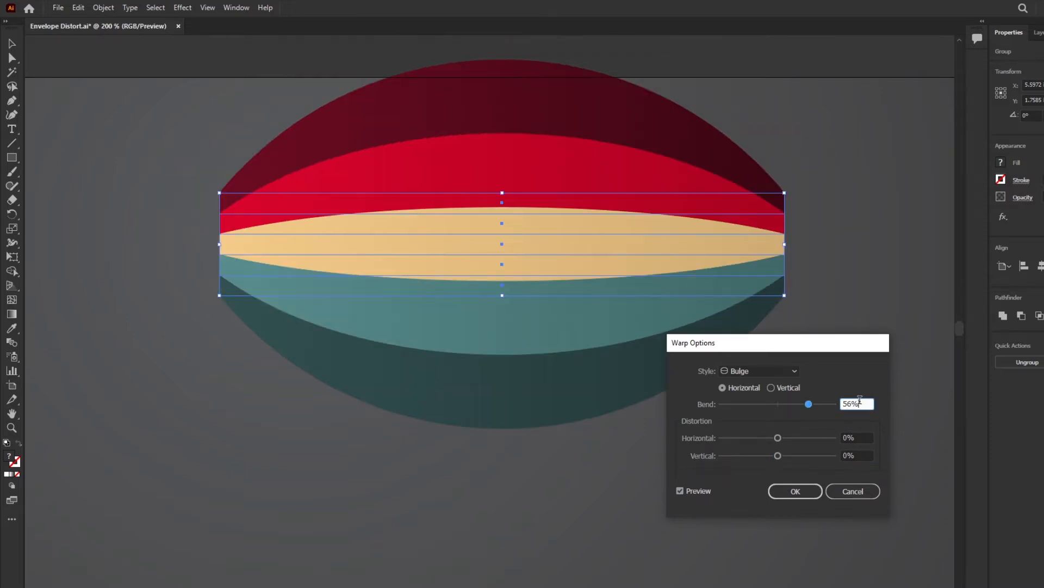
Step: Preview Bulge in Vertical orientation, then switch the style to Flag with Horizontal orientation
{"action": "left_click", "coordinate": [770, 387]}
{"action": "left_click", "coordinate": [781, 373]}
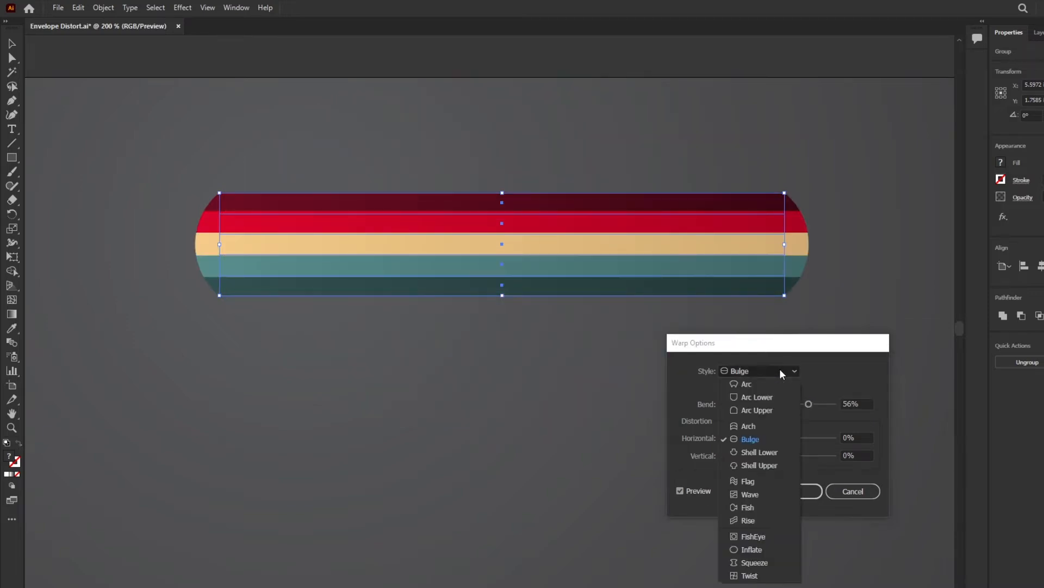
{"action": "left_click", "coordinate": [754, 483]}
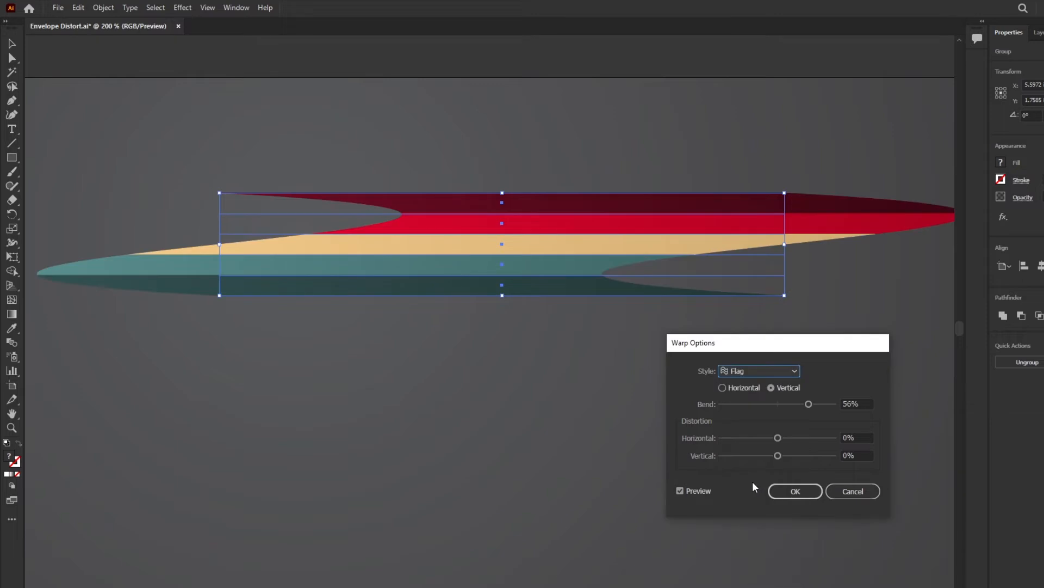
{"action": "left_click", "coordinate": [743, 390]}
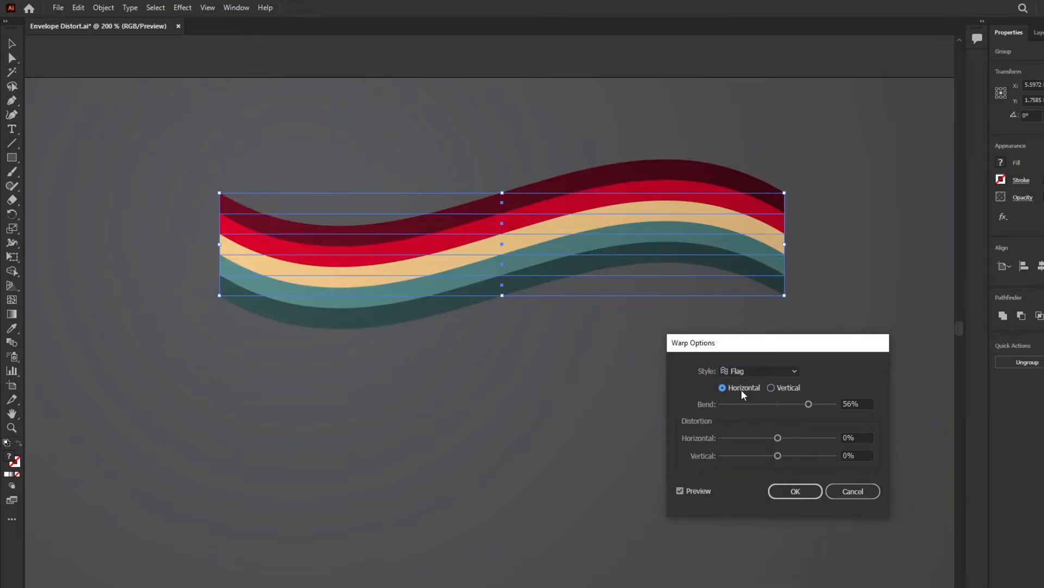
Step: Set the Flag warp's horizontal distortion to 100% and bend to 72%, and apply the warp
{"action": "left_click_drag", "start_coordinate": [778, 438], "coordinate": [836, 438]}
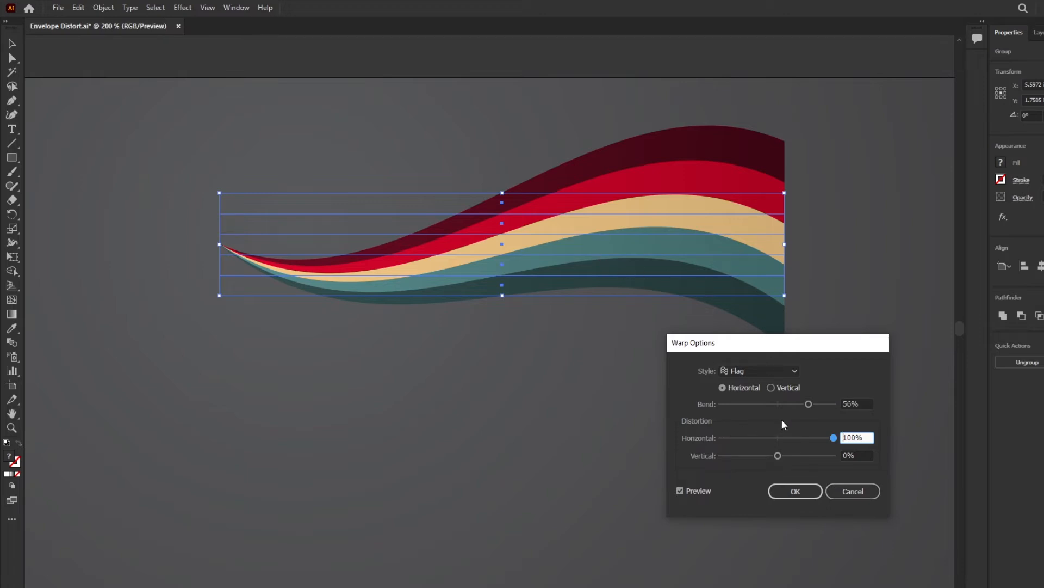
{"action": "left_click", "coordinate": [818, 404]}
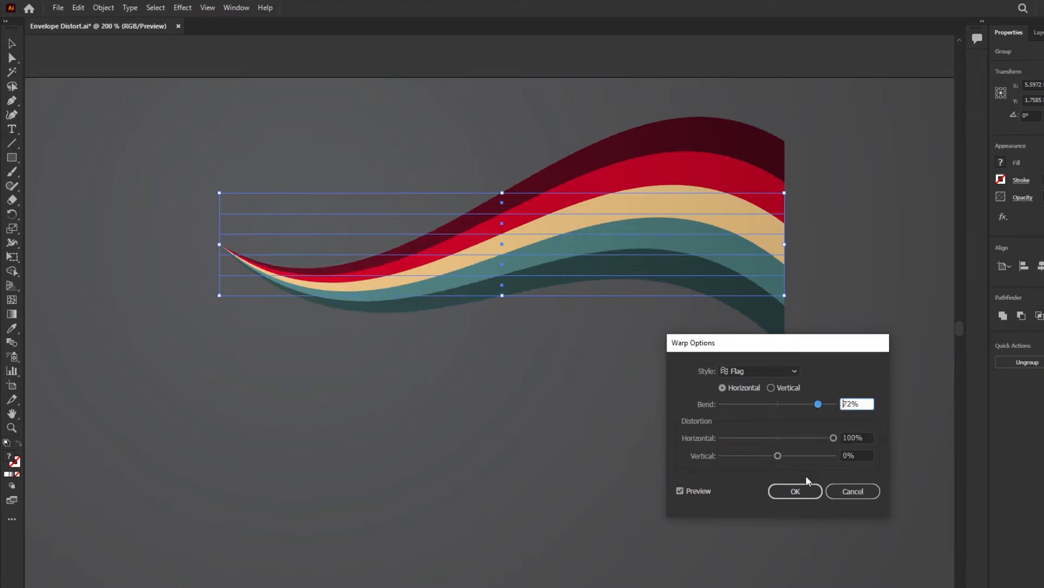
{"action": "left_click", "coordinate": [798, 489]}
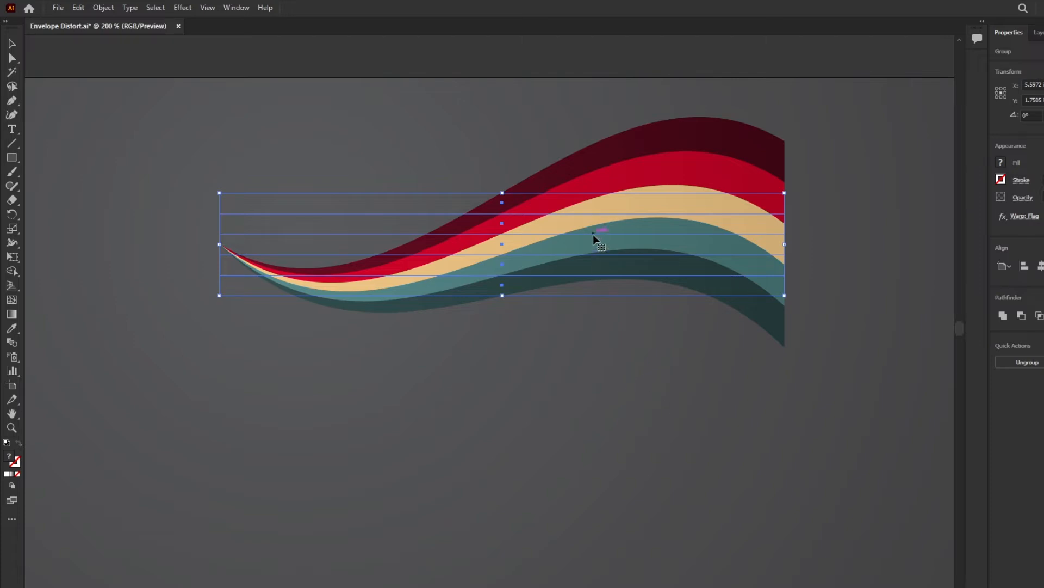
Step: Move the warped stripe group down and to the left, then reselect it
{"action": "left_click_drag", "start_coordinate": [594, 235], "coordinate": [462, 292]}
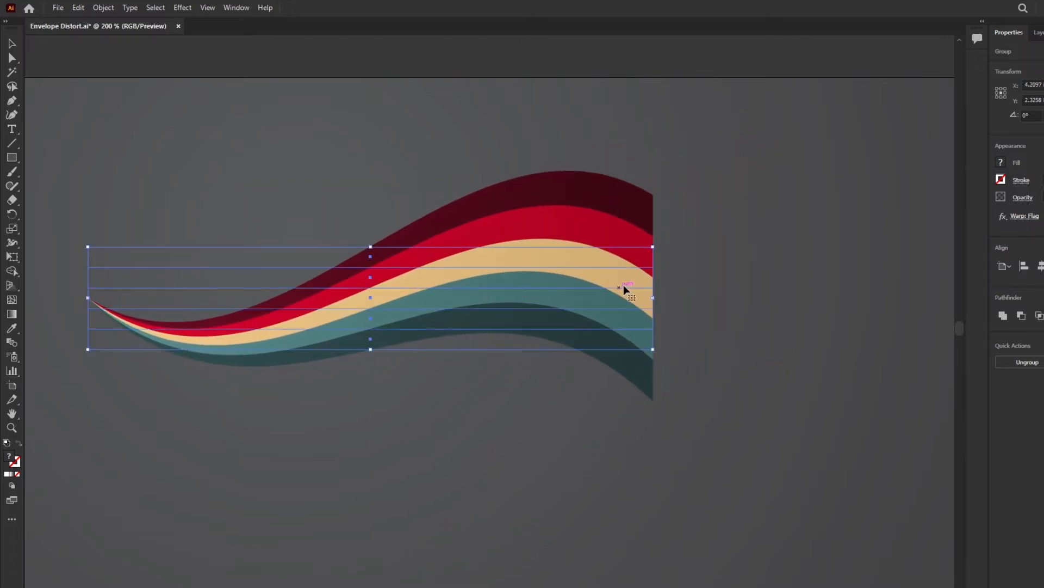
{"action": "left_click", "coordinate": [510, 375]}
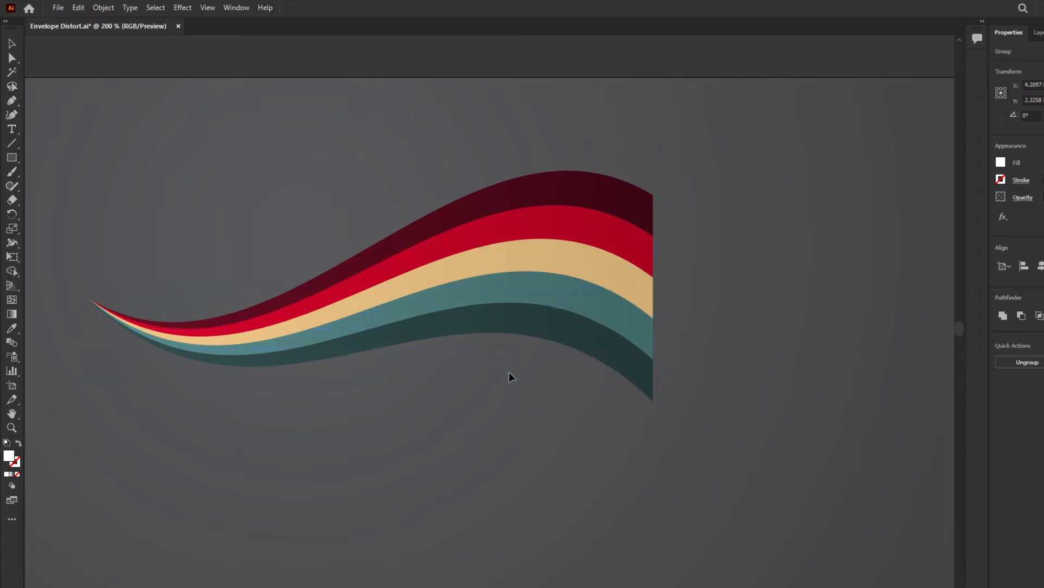
{"action": "left_click", "coordinate": [488, 297]}
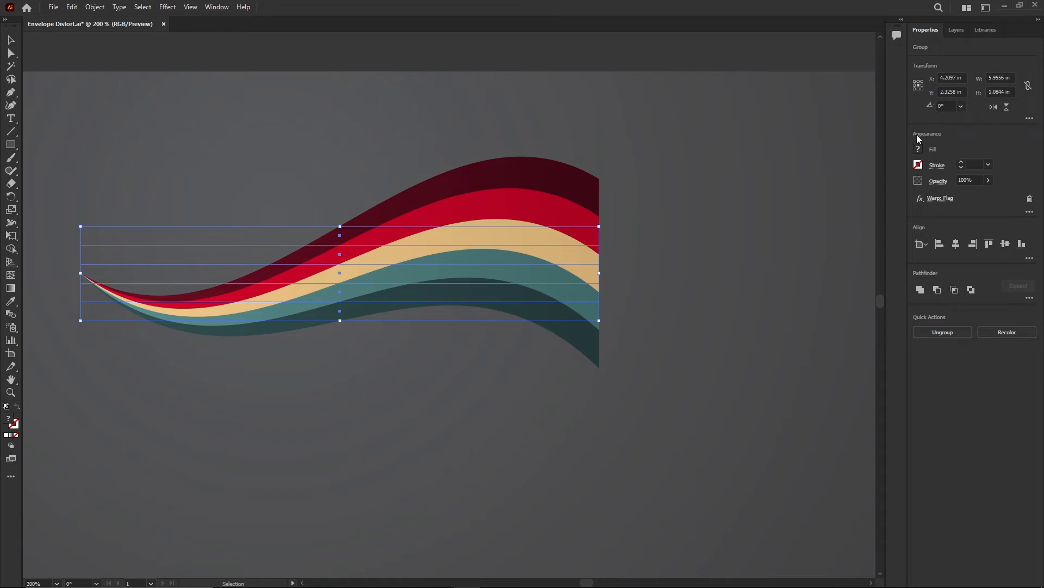
Step: Edit the Warp: Flag effect and lower its bend to 51%
{"action": "left_click", "coordinate": [945, 199]}
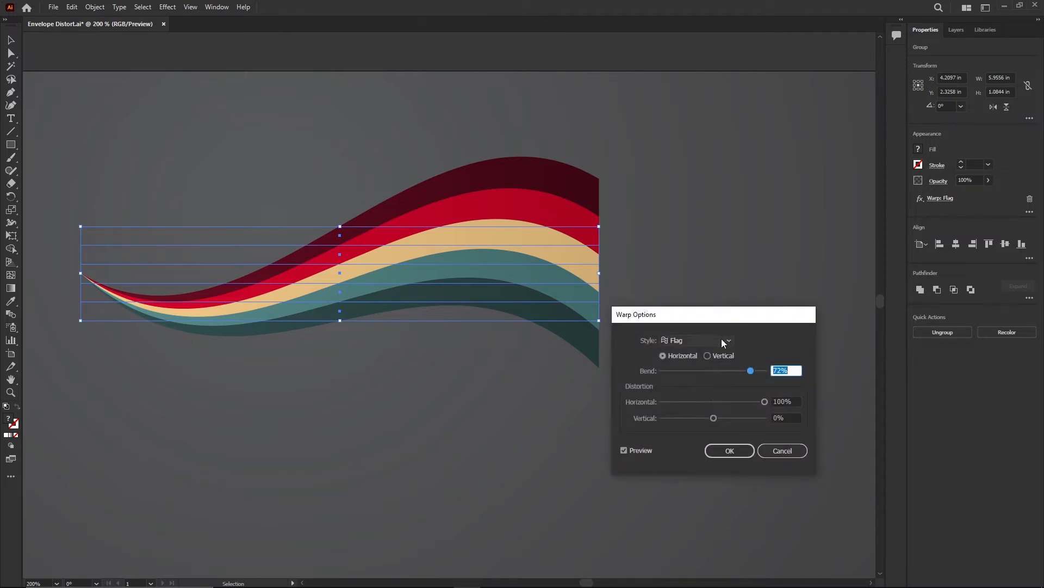
{"action": "left_click_drag", "start_coordinate": [753, 373], "coordinate": [741, 376]}
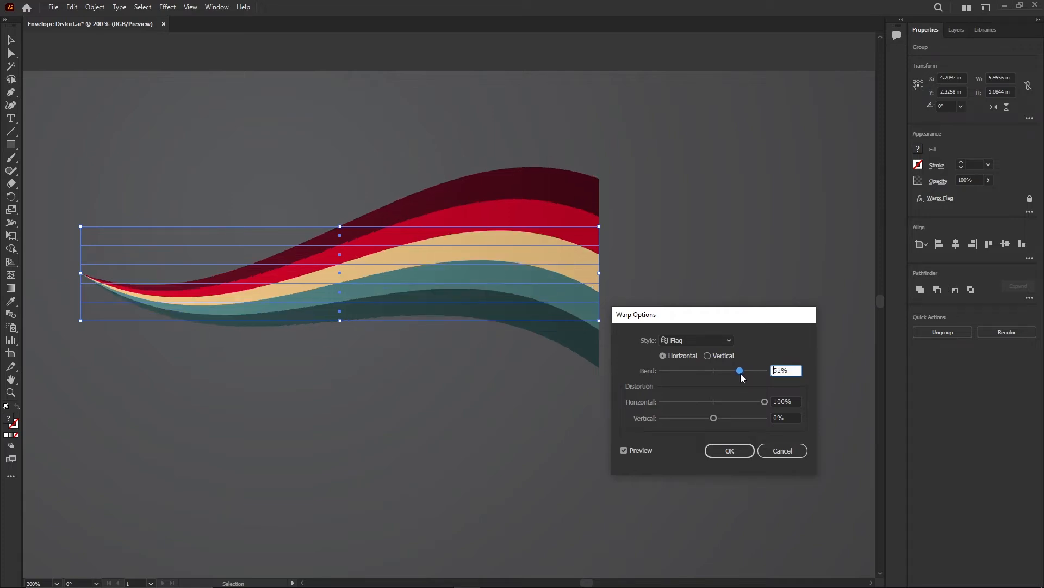
{"action": "left_click", "coordinate": [729, 449]}
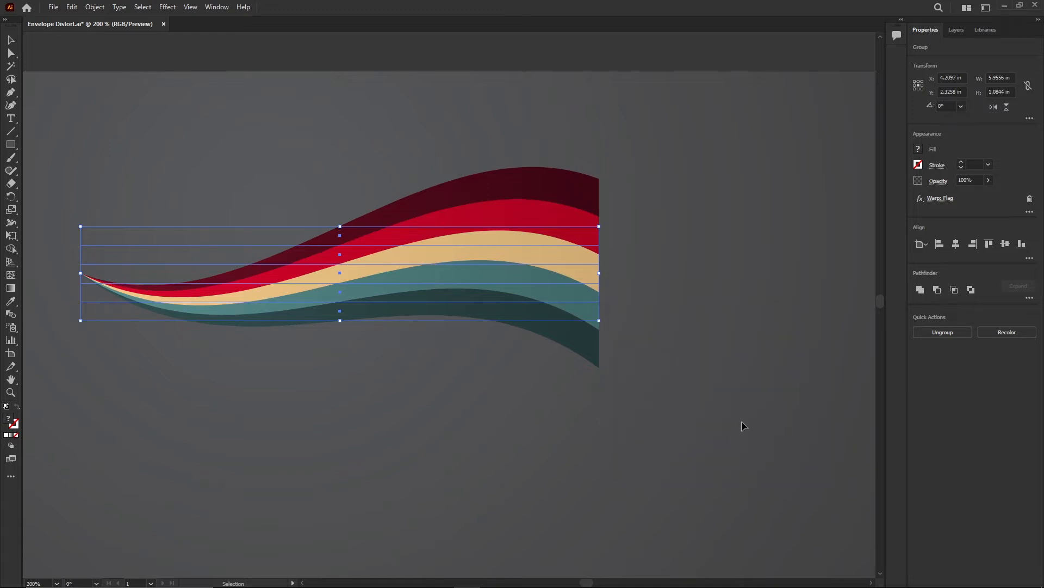
Step: Reopen the Warp: Flag effect, preview the Fish style, and cancel the dialog
{"action": "left_click", "coordinate": [936, 199]}
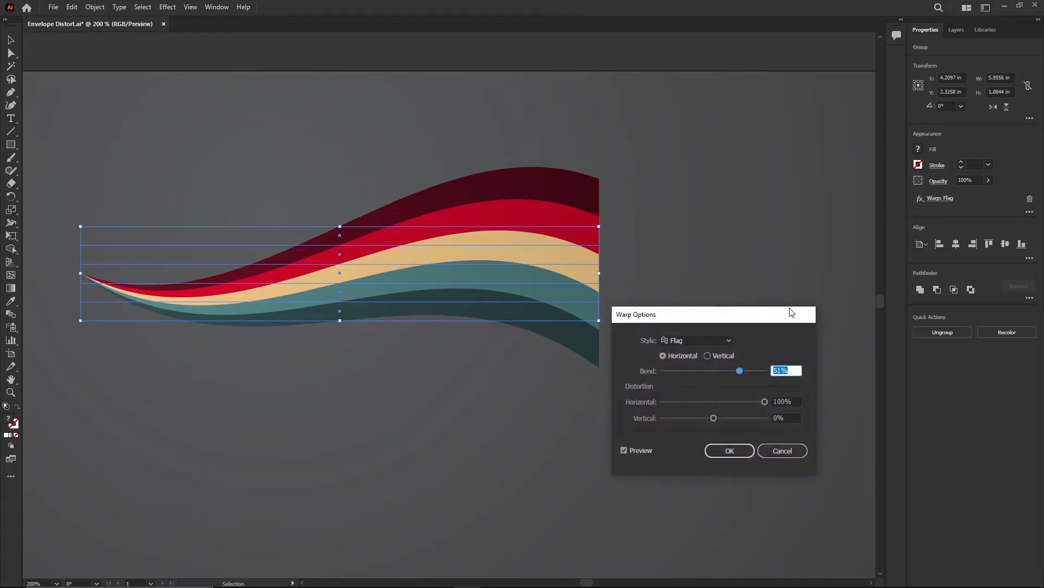
{"action": "left_click", "coordinate": [717, 340]}
{"action": "left_click", "coordinate": [685, 464]}
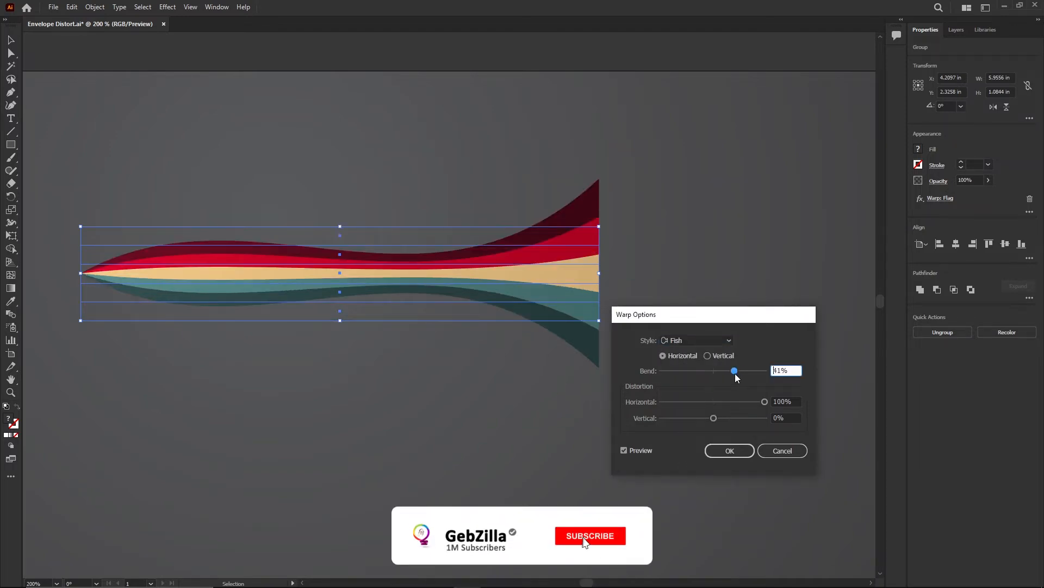
{"action": "left_click", "coordinate": [783, 449]}
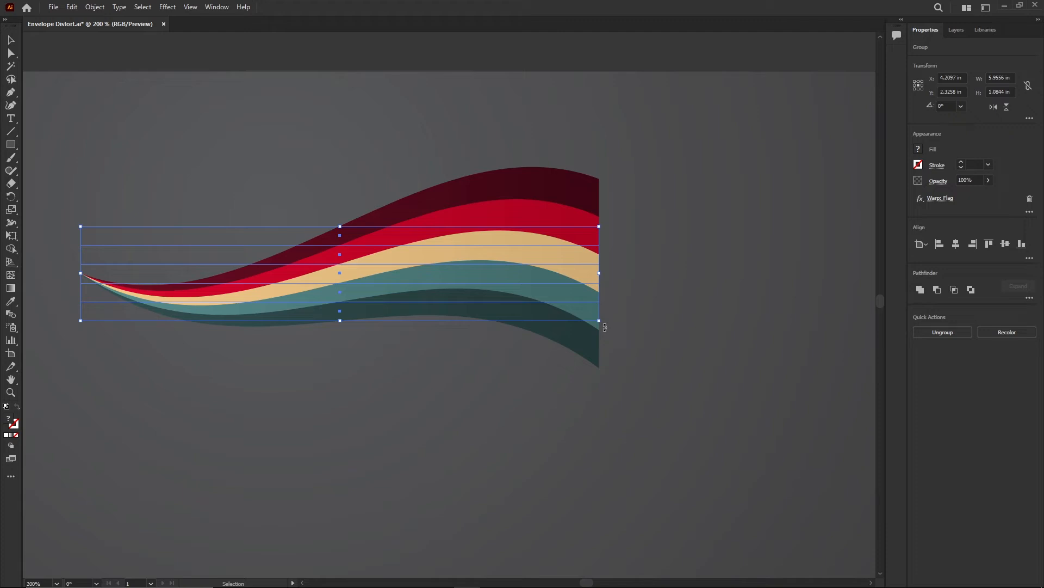
Step: Try rotating the warped group before returning it to 0°
{"action": "mouse_move", "coordinate": [604, 327]}
{"action": "left_mouse_down"}
{"action": "mouse_move", "coordinate": [620, 282]}
{"action": "mouse_move", "coordinate": [618, 344]}
{"action": "mouse_move", "coordinate": [600, 375]}
{"action": "mouse_move", "coordinate": [605, 279]}
{"action": "mouse_move", "coordinate": [611, 311]}
{"action": "left_mouse_up"}
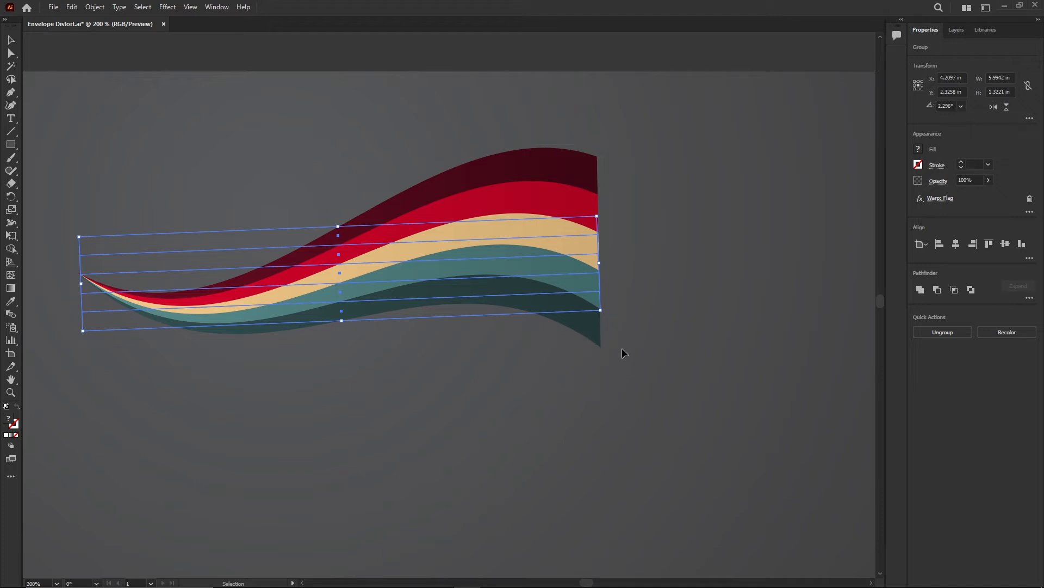
{"action": "left_click_drag", "start_coordinate": [610, 318], "coordinate": [543, 190]}
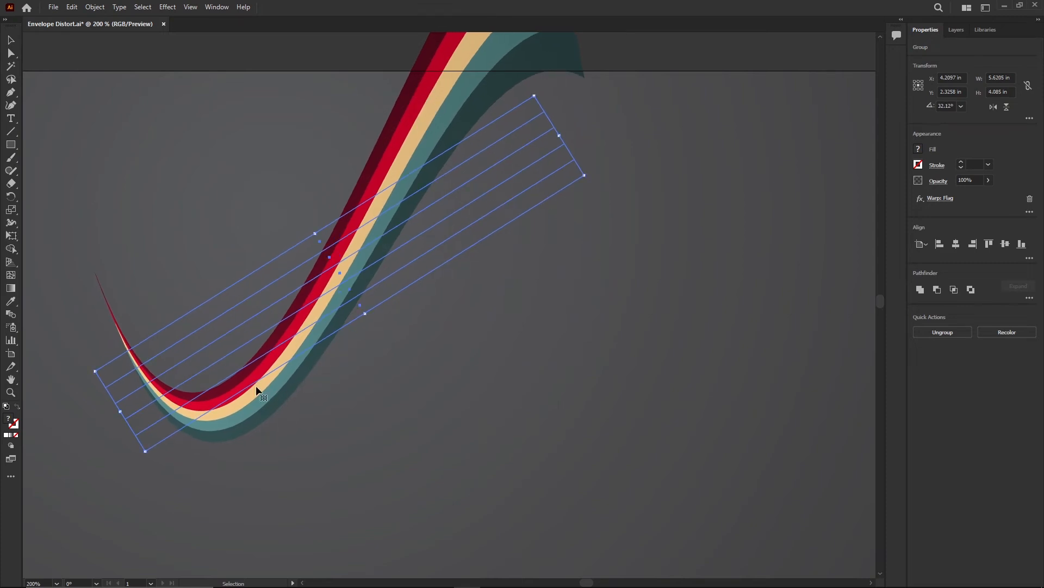
{"action": "left_click_drag", "start_coordinate": [591, 175], "coordinate": [636, 307]}
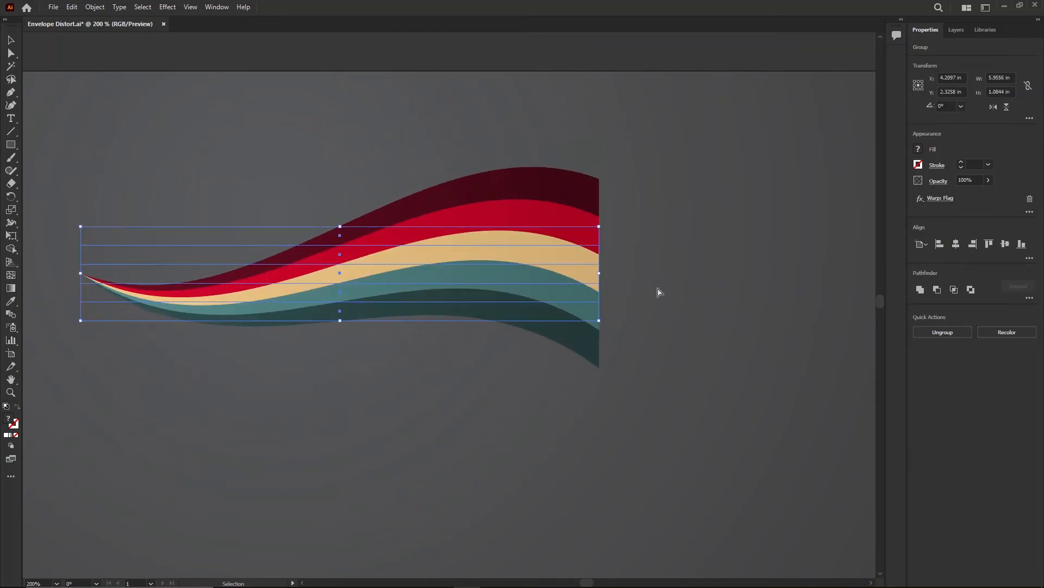
{"action": "key", "text": "a"}
{"action": "key", "text": "v"}
{"action": "key", "text": "a"}
{"action": "key", "text": "v"}
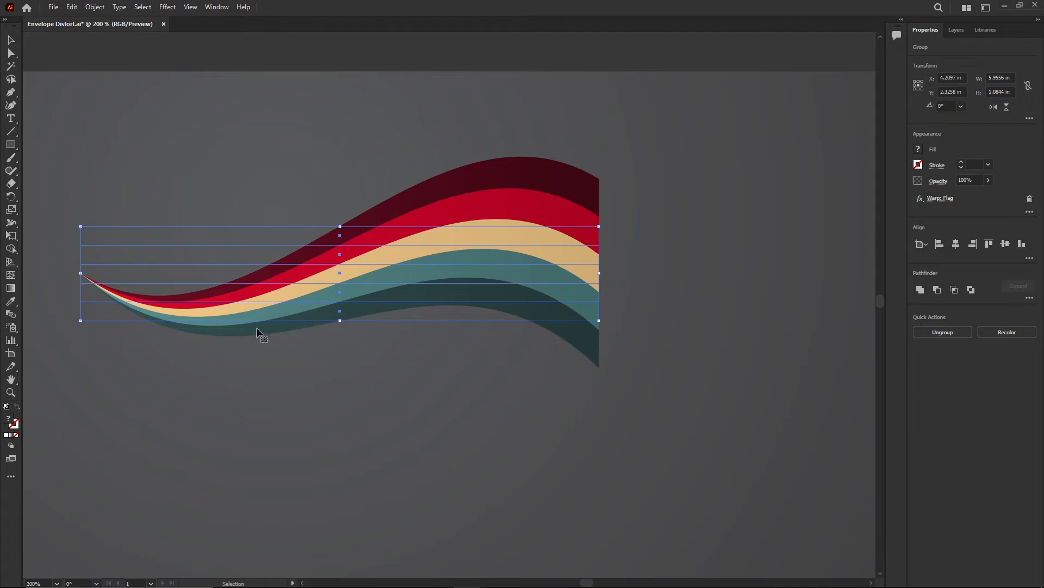
Step: Expand the appearance of the warped stripe group
{"action": "left_click", "coordinate": [99, 8]}
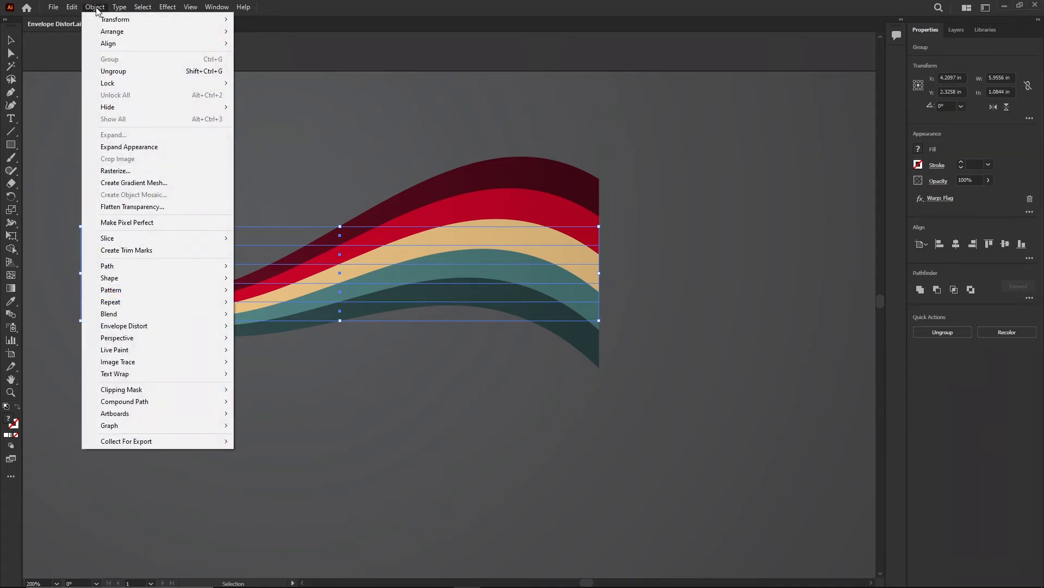
{"action": "left_click", "coordinate": [184, 147]}
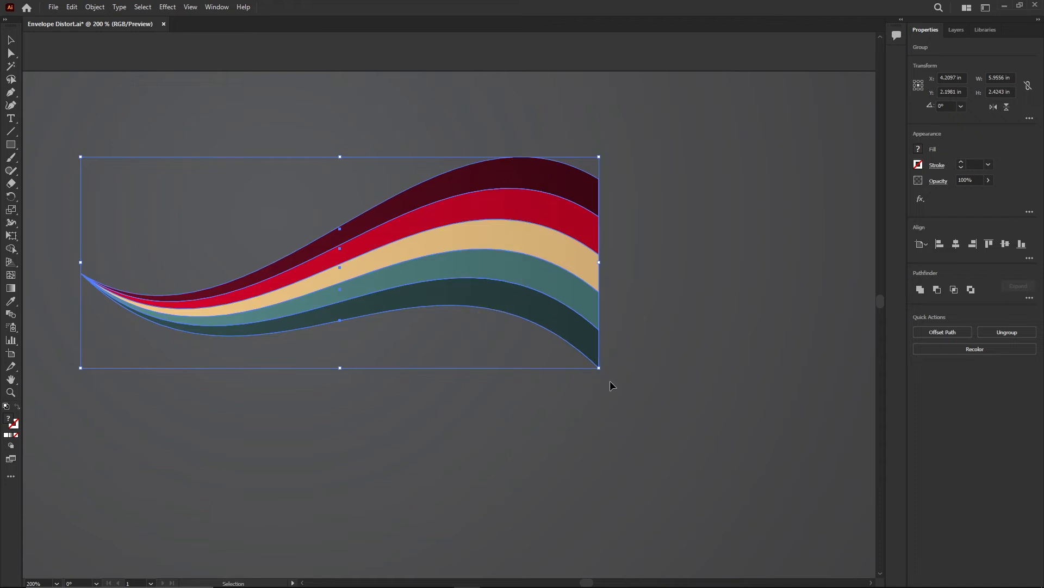
Step: Rotate the expanded stripes to about 4° and narrow them slightly
{"action": "left_click_drag", "start_coordinate": [603, 374], "coordinate": [550, 231]}
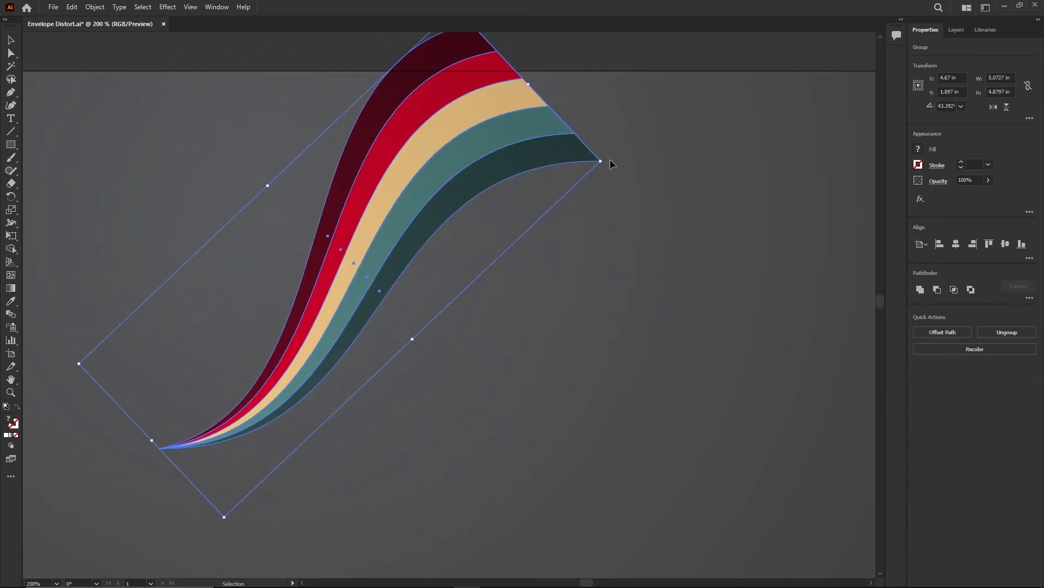
{"action": "left_click_drag", "start_coordinate": [605, 162], "coordinate": [604, 315]}
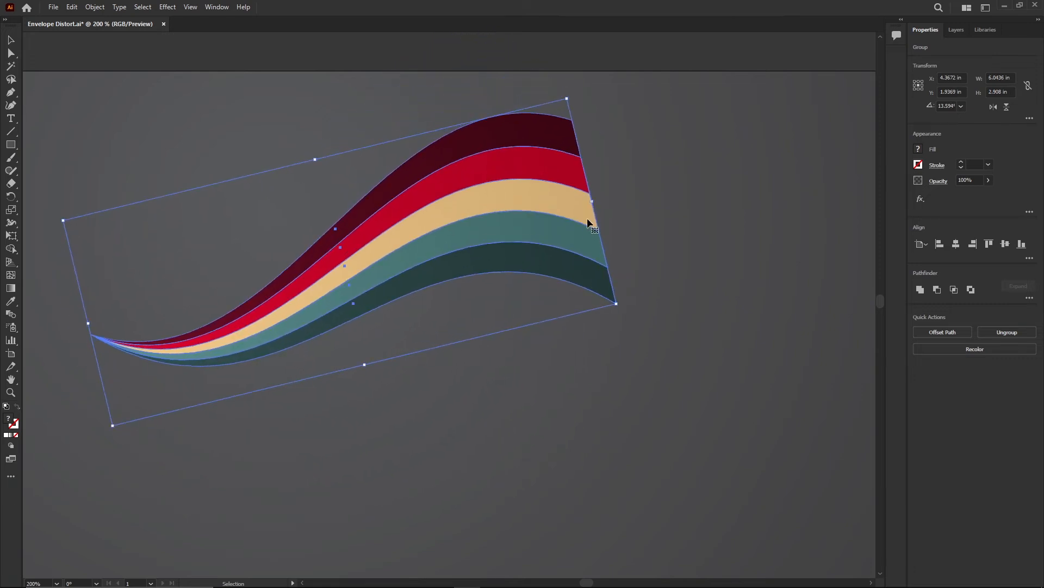
{"action": "left_click_drag", "start_coordinate": [592, 201], "coordinate": [539, 218]}
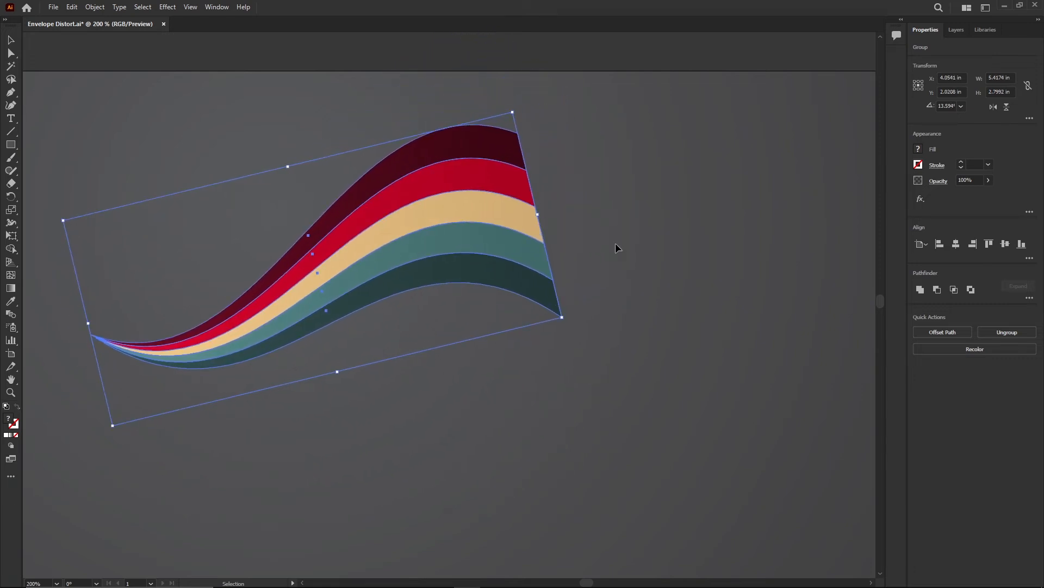
{"action": "left_click", "coordinate": [596, 213]}
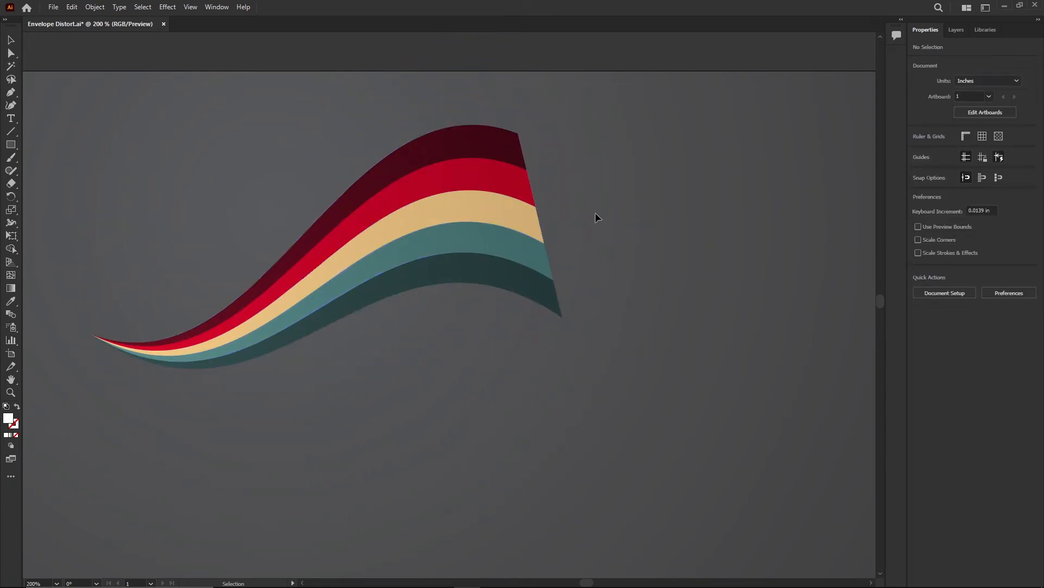
{"action": "left_click", "coordinate": [517, 177]}
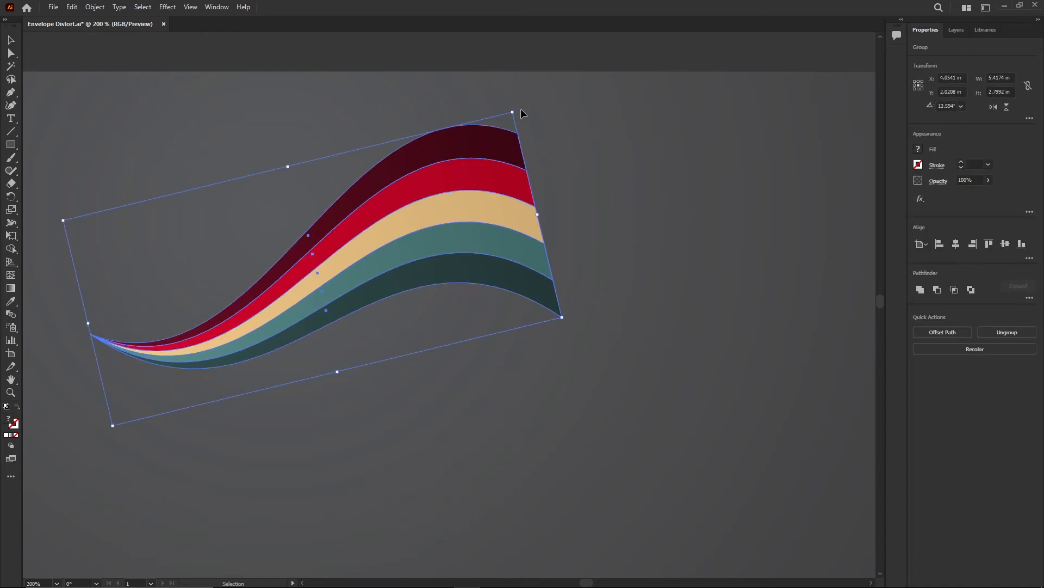
{"action": "left_click_drag", "start_coordinate": [520, 109], "coordinate": [526, 153]}
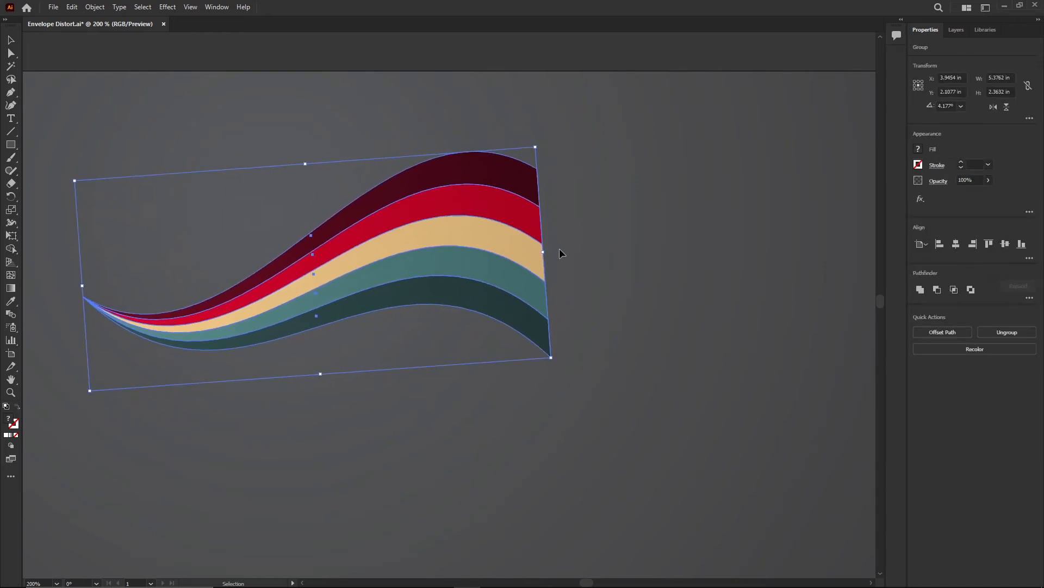
Step: Scale the stripes down to about 4.3 in wide and place them on the artboard's left side
{"action": "scroll", "coordinate": [553, 263], "scroll_direction": "down", "scroll_amount": 1, "text": "alt"}
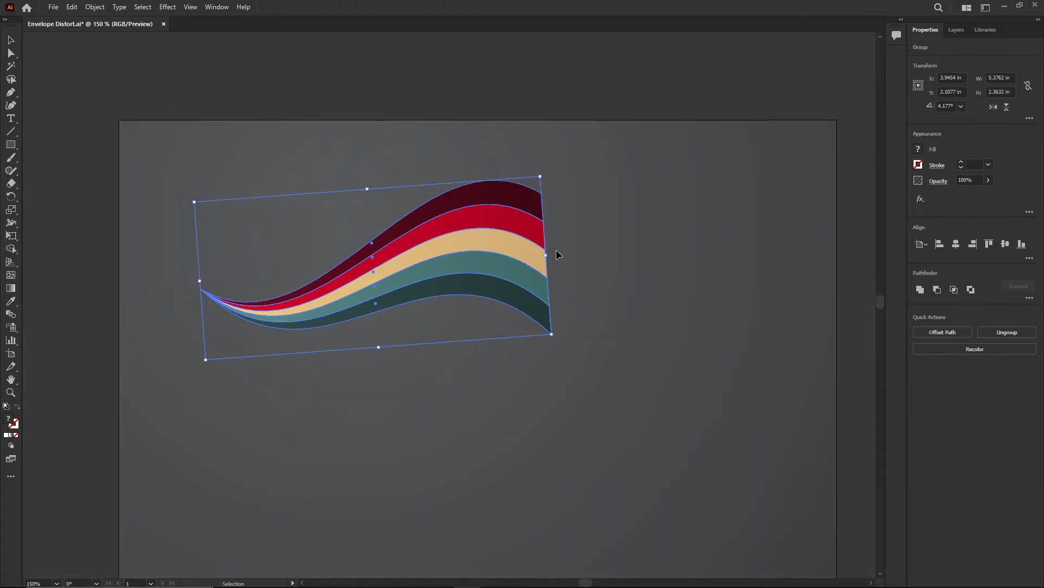
{"action": "left_click_drag", "start_coordinate": [545, 253], "coordinate": [379, 335]}
{"action": "left_click_drag", "start_coordinate": [426, 431], "coordinate": [421, 440]}
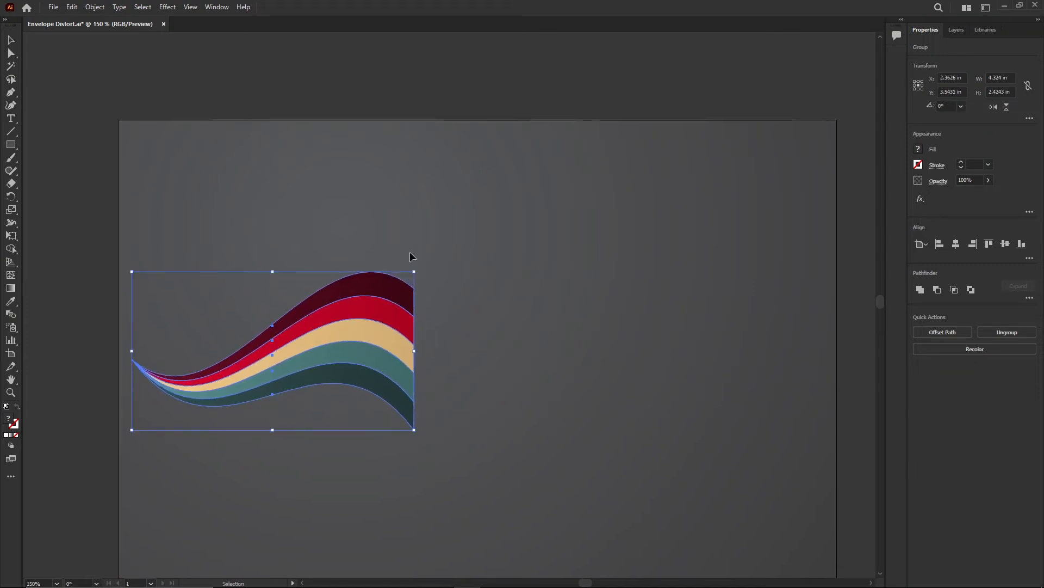
{"action": "left_click", "coordinate": [368, 227]}
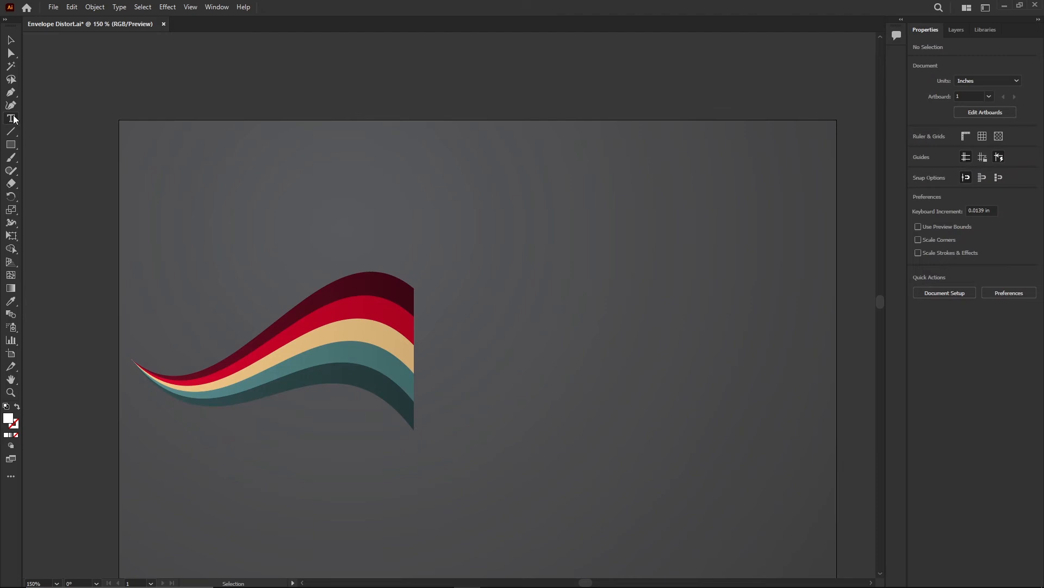
Step: Type the text GebZilla beside the stripes and set its font to Rockwell Extra Bold
{"action": "left_click", "coordinate": [449, 359]}
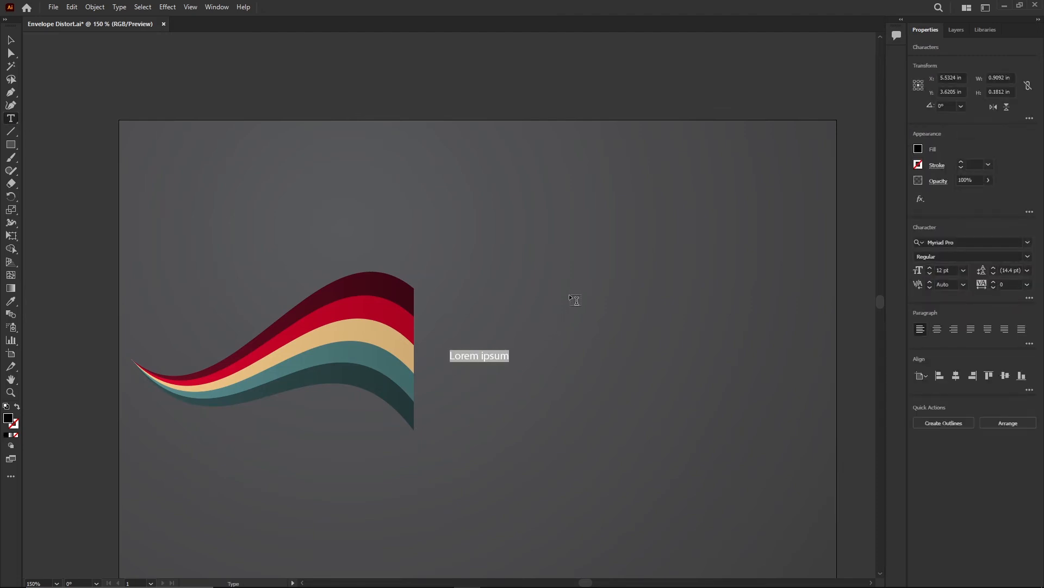
{"action": "type", "text": "GeoZilla"}
{"action": "left_click_drag", "start_coordinate": [489, 356], "coordinate": [449, 357]}
{"action": "left_click", "coordinate": [961, 242]}
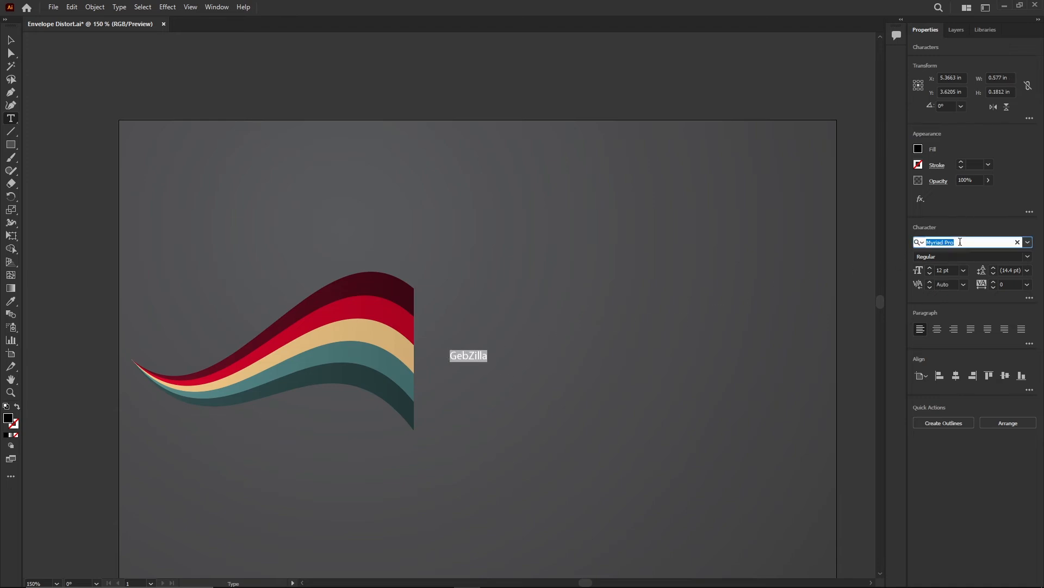
{"action": "left_click", "coordinate": [1028, 241]}
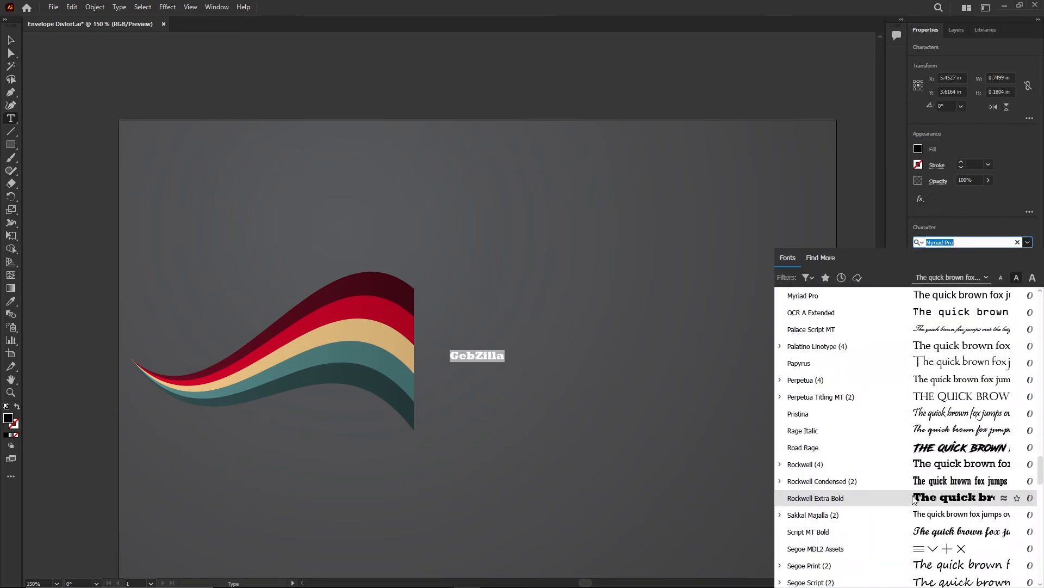
{"action": "left_click", "coordinate": [905, 496]}
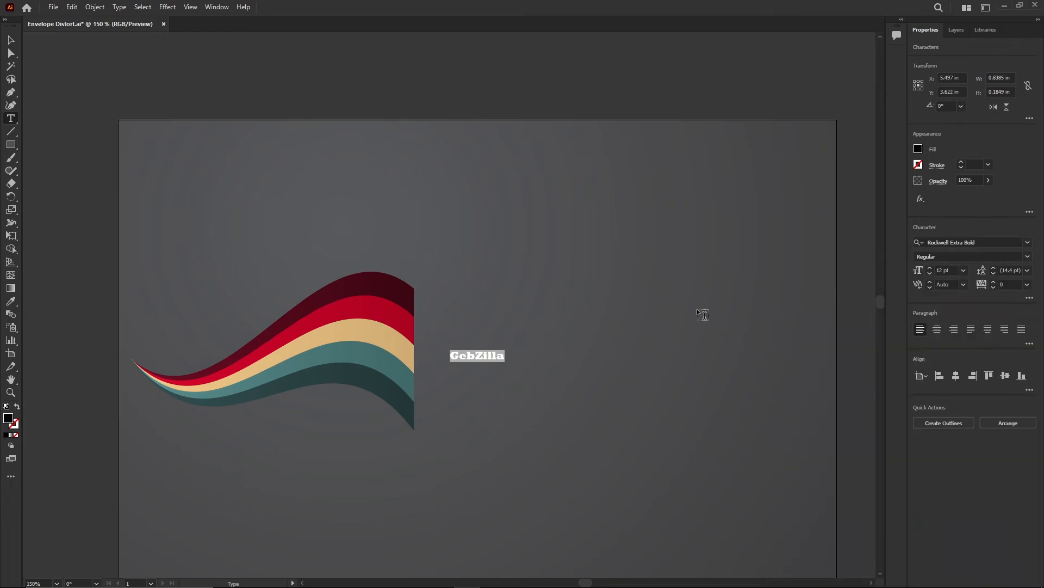
{"action": "key", "text": "Escape"}
{"action": "left_click", "coordinate": [578, 412]}
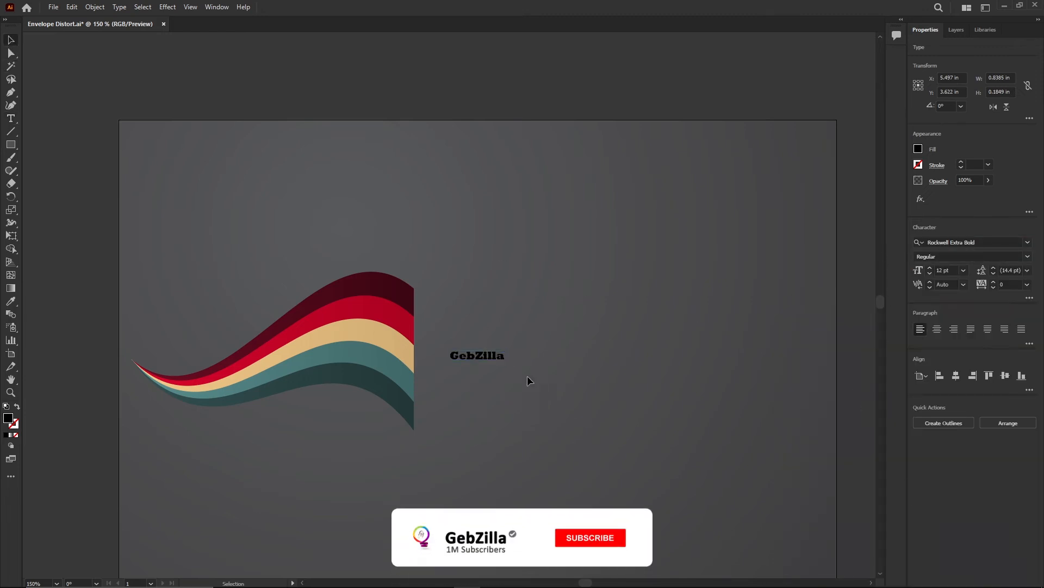
Step: Enlarge the text to about 103 pt and move it up level with the stripes
{"action": "left_click", "coordinate": [488, 358]}
{"action": "left_click_drag", "start_coordinate": [505, 360], "coordinate": [761, 453]}
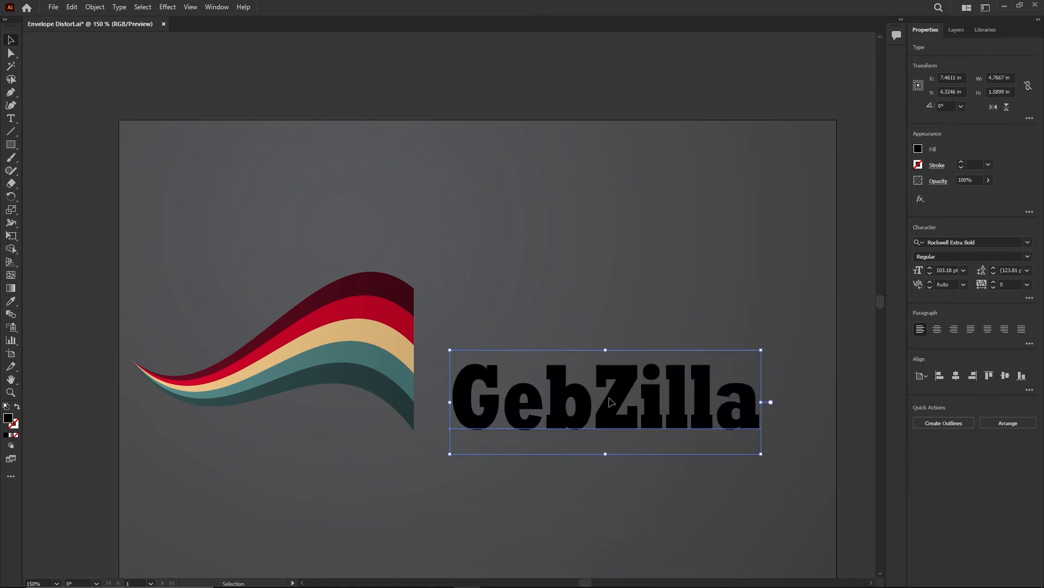
{"action": "left_click_drag", "start_coordinate": [610, 401], "coordinate": [586, 353]}
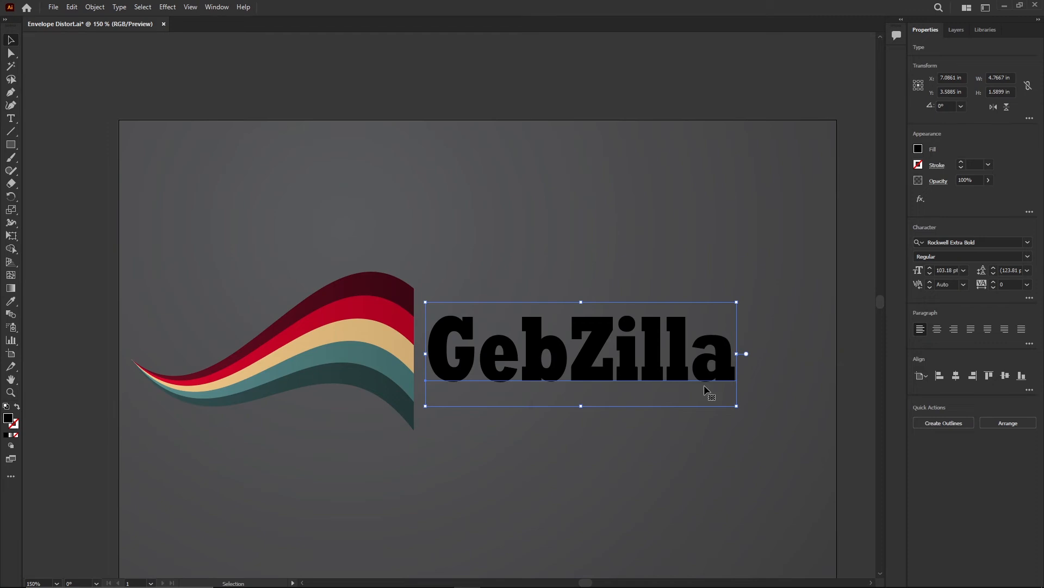
{"action": "left_click", "coordinate": [964, 271]}
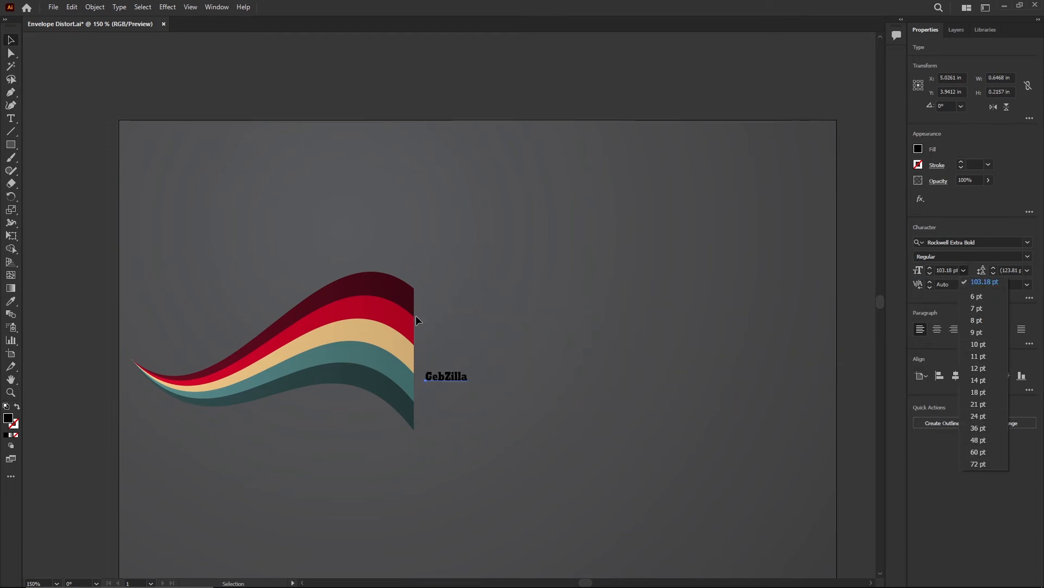
{"action": "left_click", "coordinate": [1012, 540]}
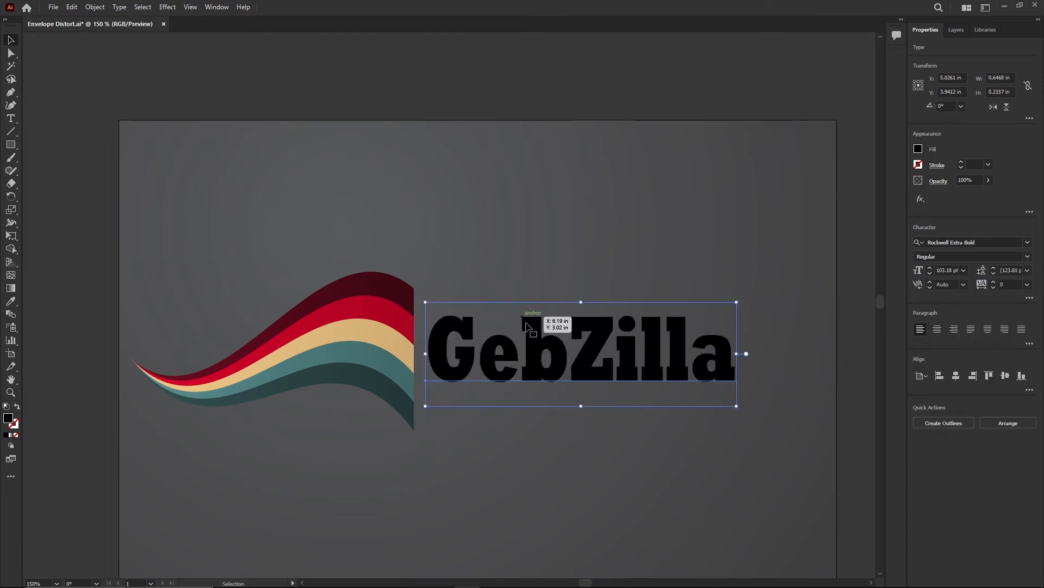
Step: Narrow the stripe group to about 3.75 in wide
{"action": "left_click", "coordinate": [376, 323]}
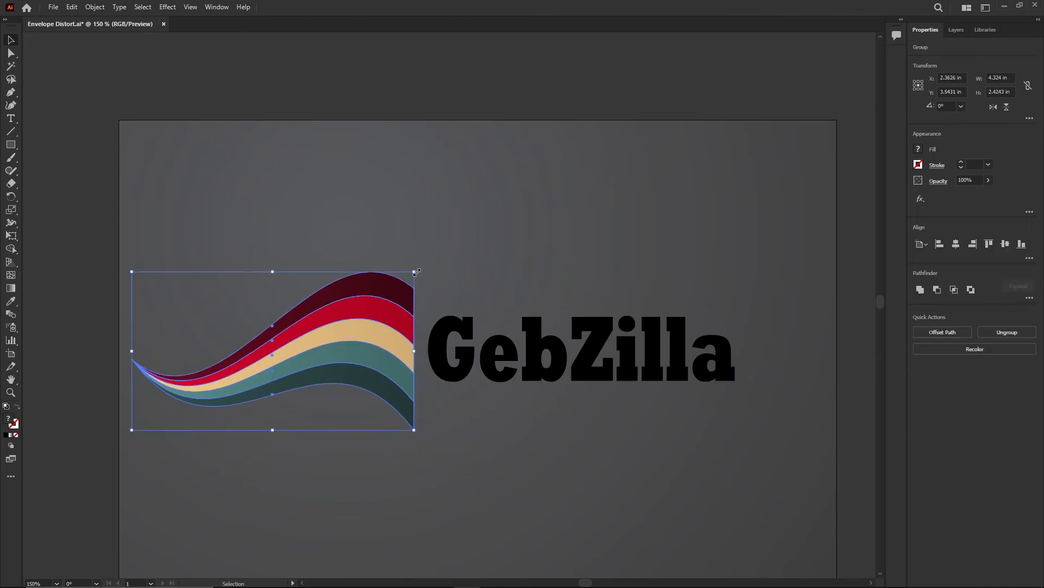
{"action": "left_click_drag", "start_coordinate": [414, 350], "coordinate": [394, 349]}
{"action": "left_click_drag", "start_coordinate": [393, 348], "coordinate": [373, 351]}
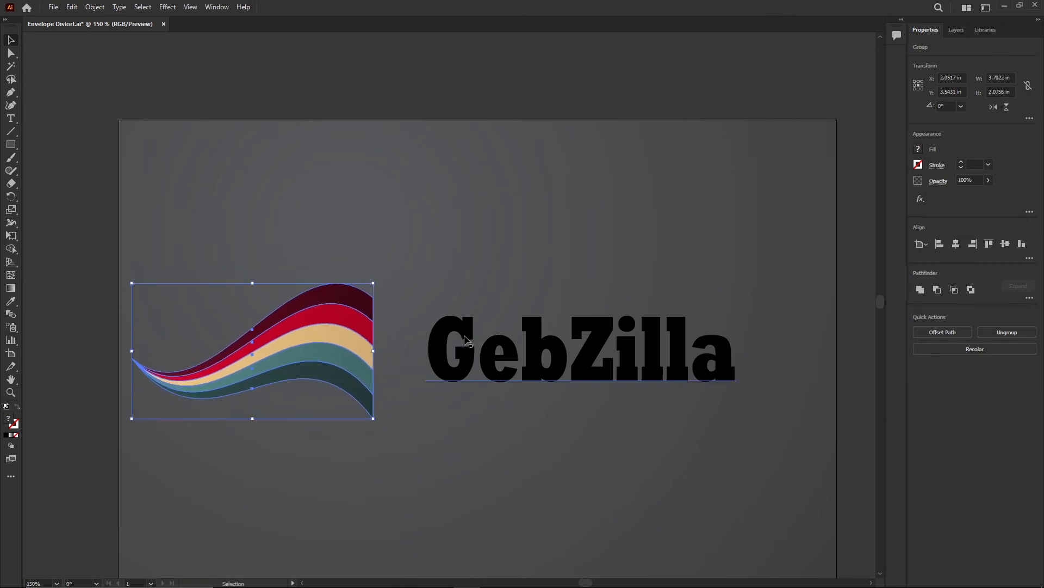
Step: Move the text against the stripes' right edge and scale it up to about 138.6 pt
{"action": "left_click", "coordinate": [453, 349]}
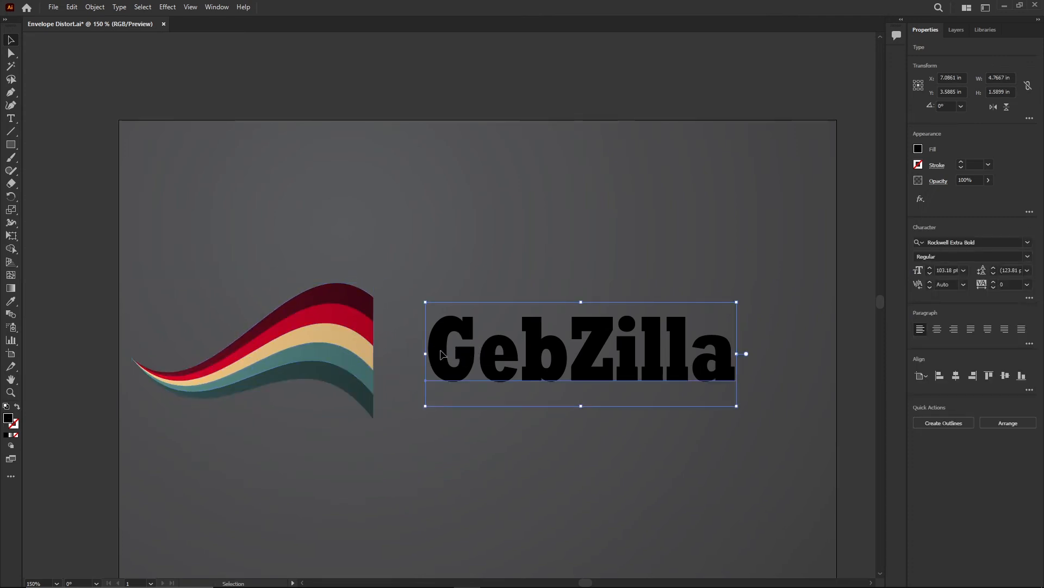
{"action": "left_click_drag", "start_coordinate": [445, 354], "coordinate": [394, 354]}
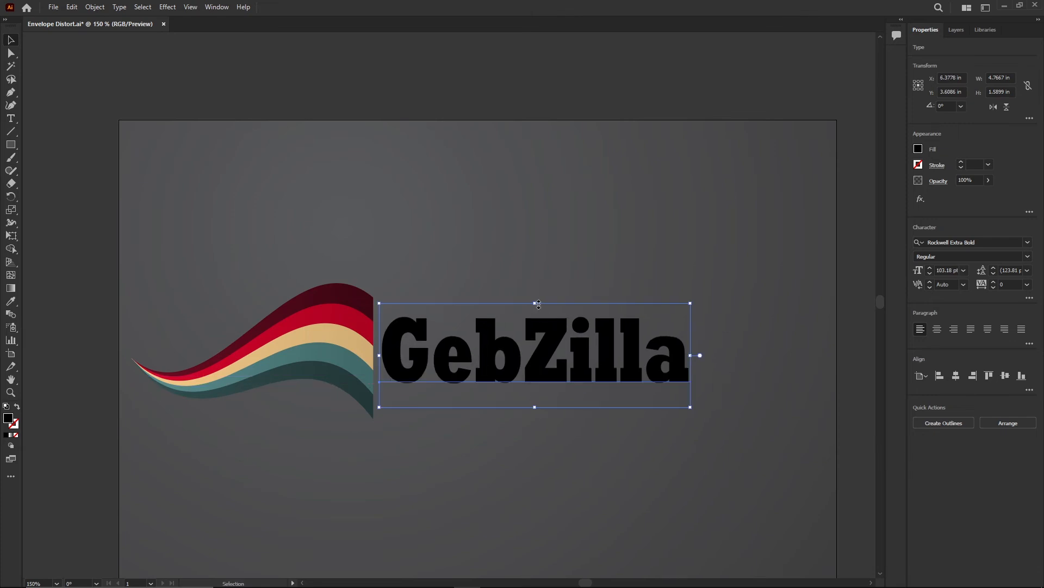
{"action": "left_click_drag", "start_coordinate": [538, 303], "coordinate": [541, 275]}
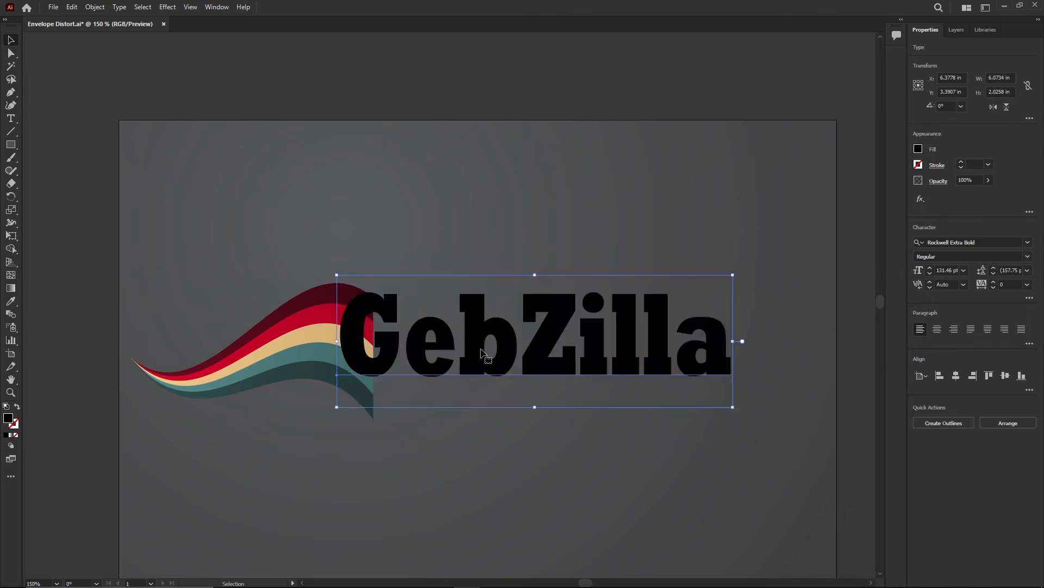
{"action": "left_click_drag", "start_coordinate": [482, 353], "coordinate": [517, 362]}
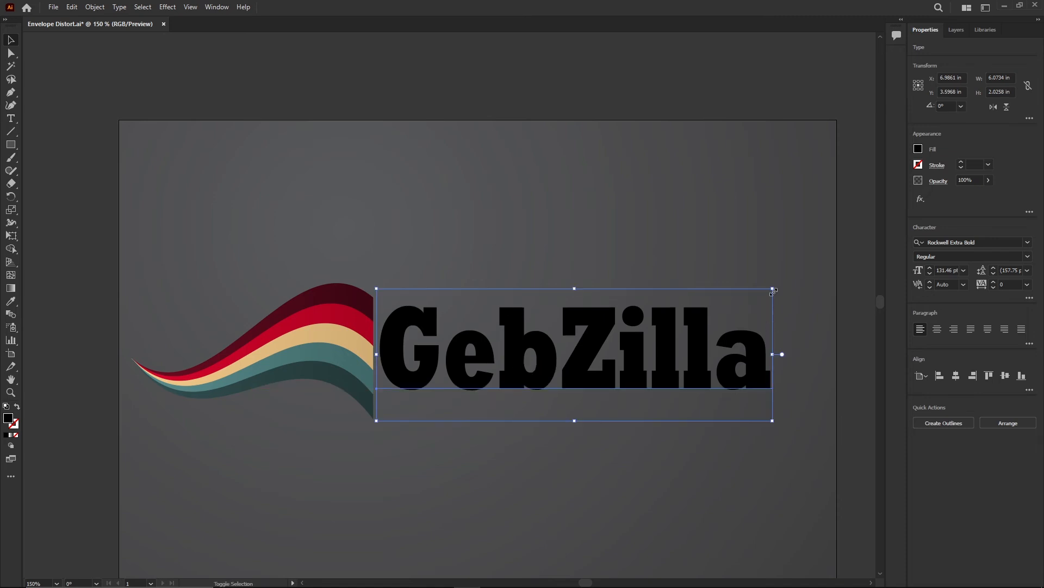
{"action": "left_click_drag", "start_coordinate": [773, 290], "coordinate": [795, 278]}
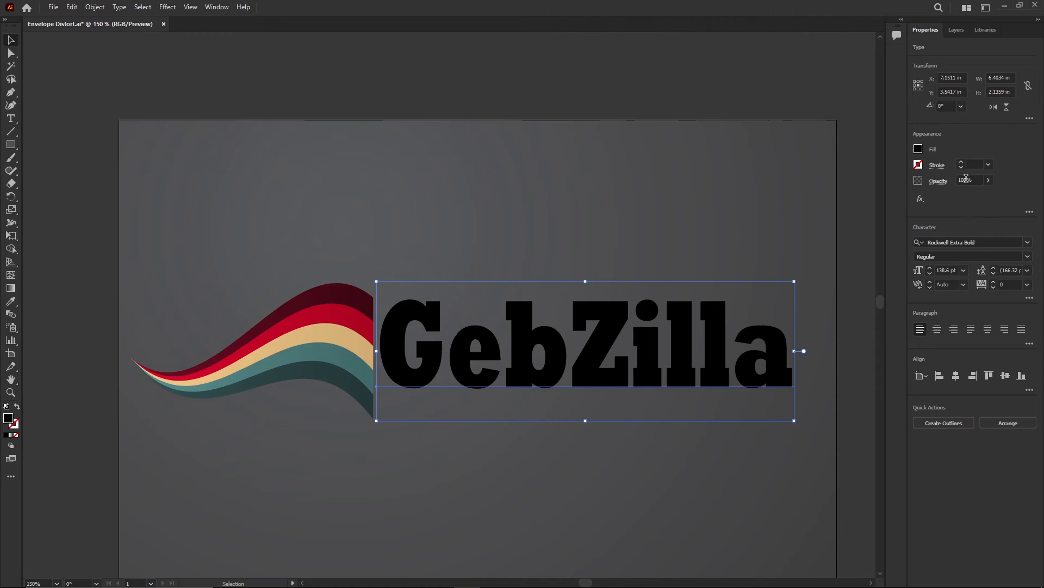
Step: Fill the text with white
{"action": "left_click", "coordinate": [918, 149]}
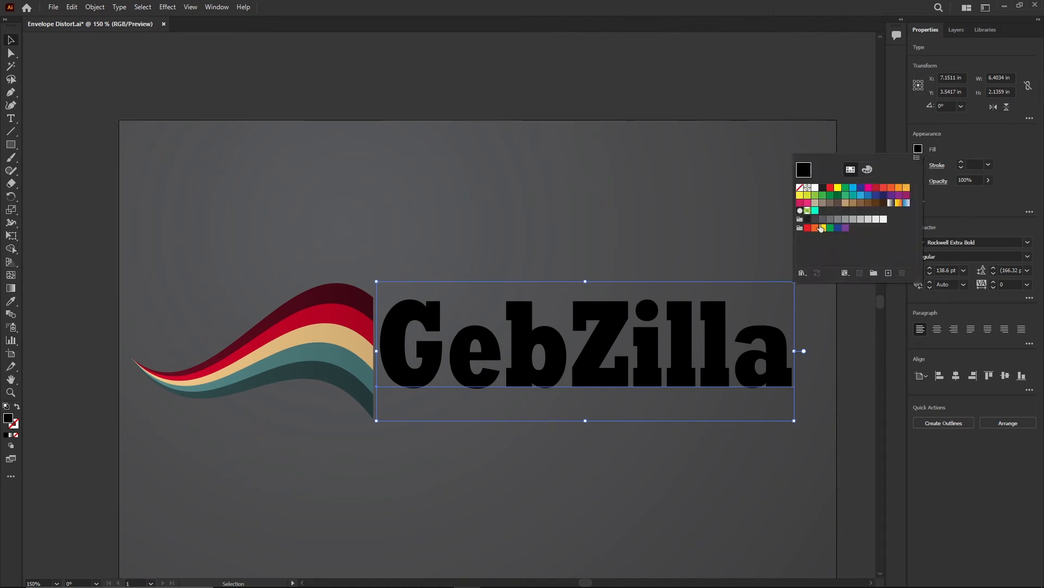
{"action": "left_click", "coordinate": [815, 188]}
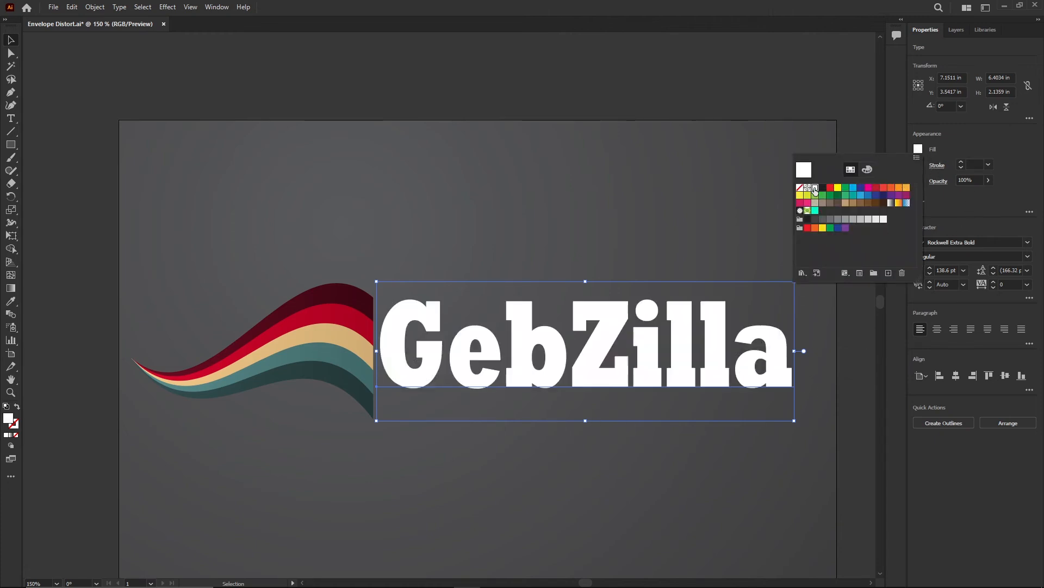
{"action": "left_click", "coordinate": [957, 478]}
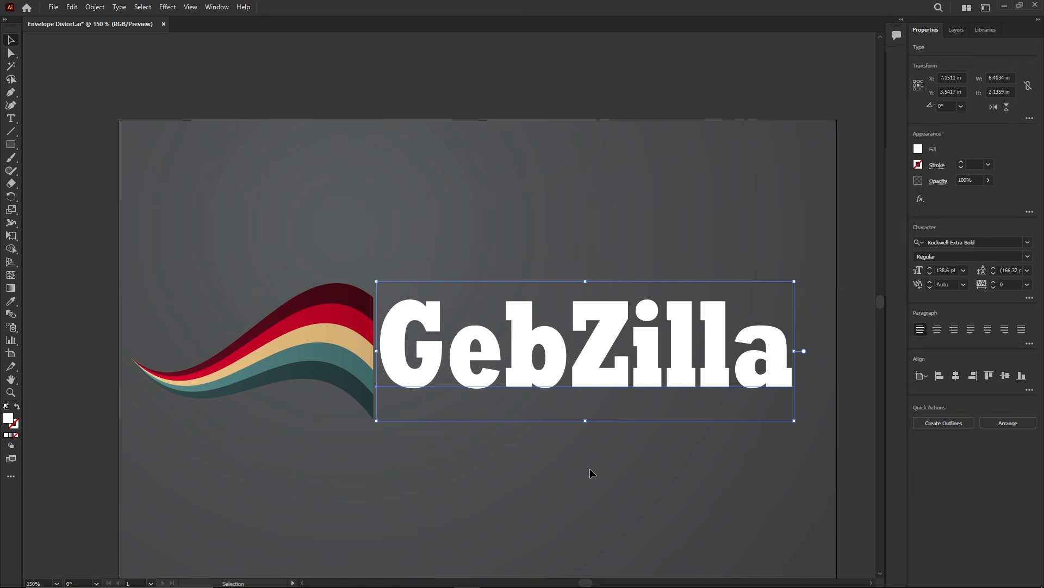
Step: Apply a Fish warp effect to the text with 25% bend and -26% horizontal distortion
{"action": "left_click", "coordinate": [168, 8]}
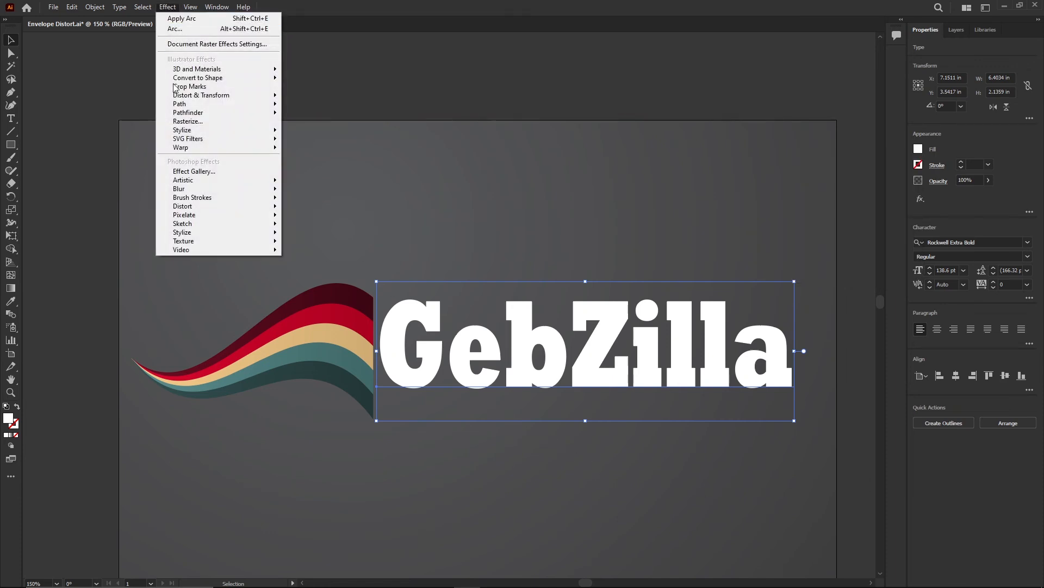
{"action": "mouse_move", "coordinate": [235, 148]}
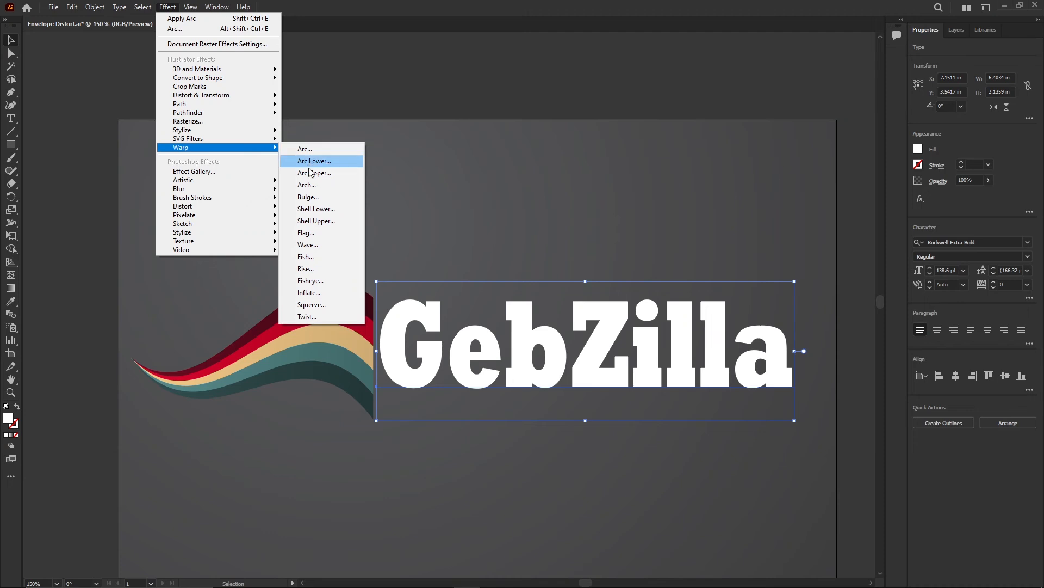
{"action": "left_click", "coordinate": [313, 259]}
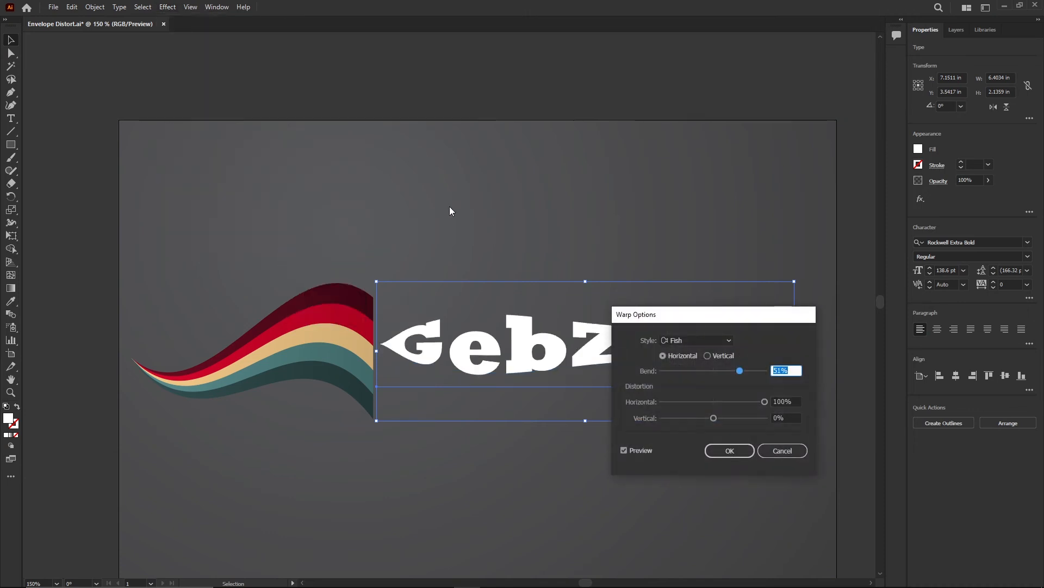
{"action": "left_click_drag", "start_coordinate": [723, 315], "coordinate": [591, 424]}
{"action": "left_click_drag", "start_coordinate": [598, 477], "coordinate": [582, 482]}
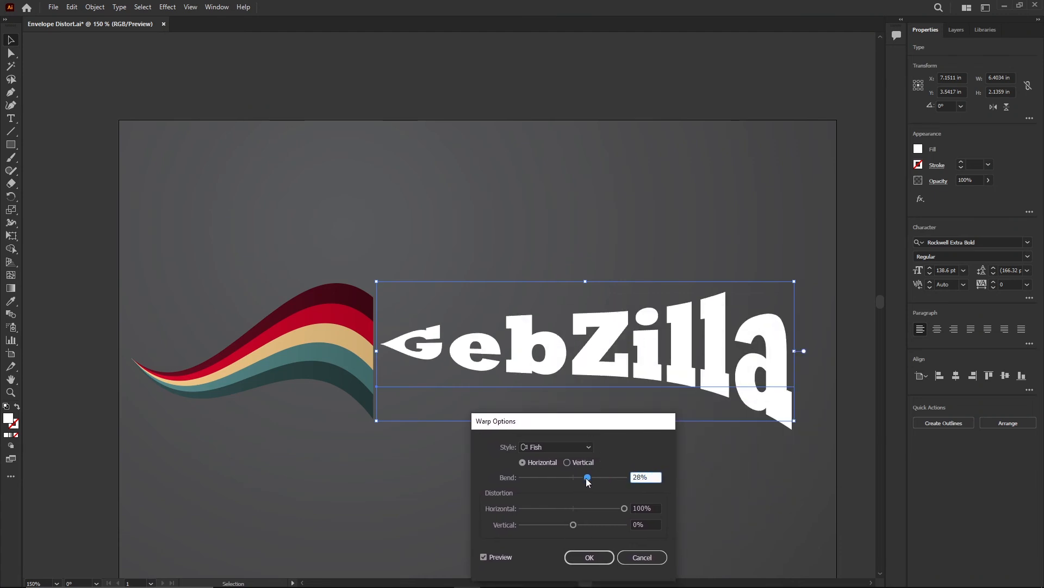
{"action": "left_click", "coordinate": [586, 478]}
{"action": "left_click_drag", "start_coordinate": [621, 511], "coordinate": [583, 514]}
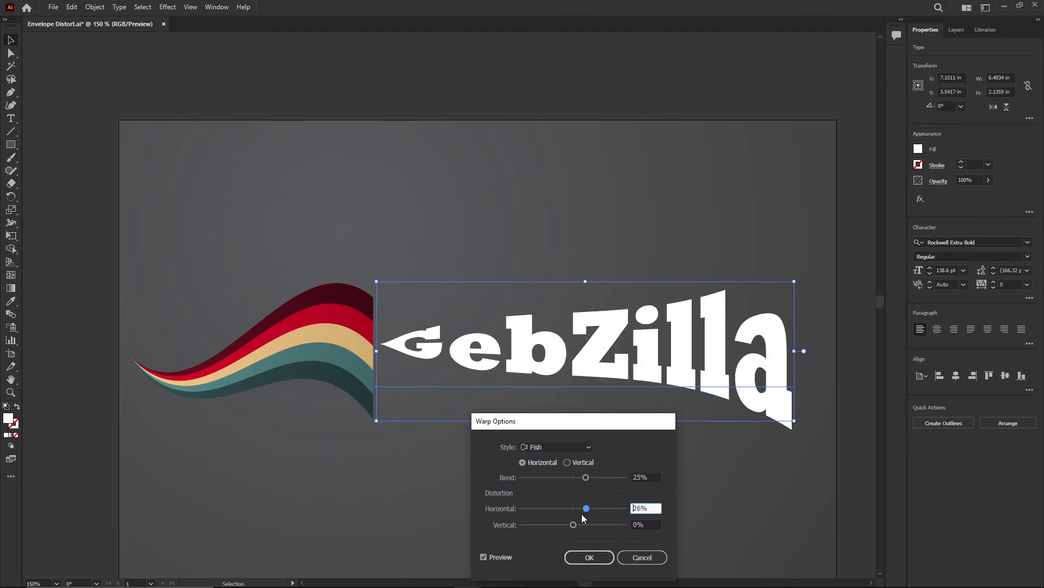
{"action": "left_click_drag", "start_coordinate": [515, 515], "coordinate": [561, 512]}
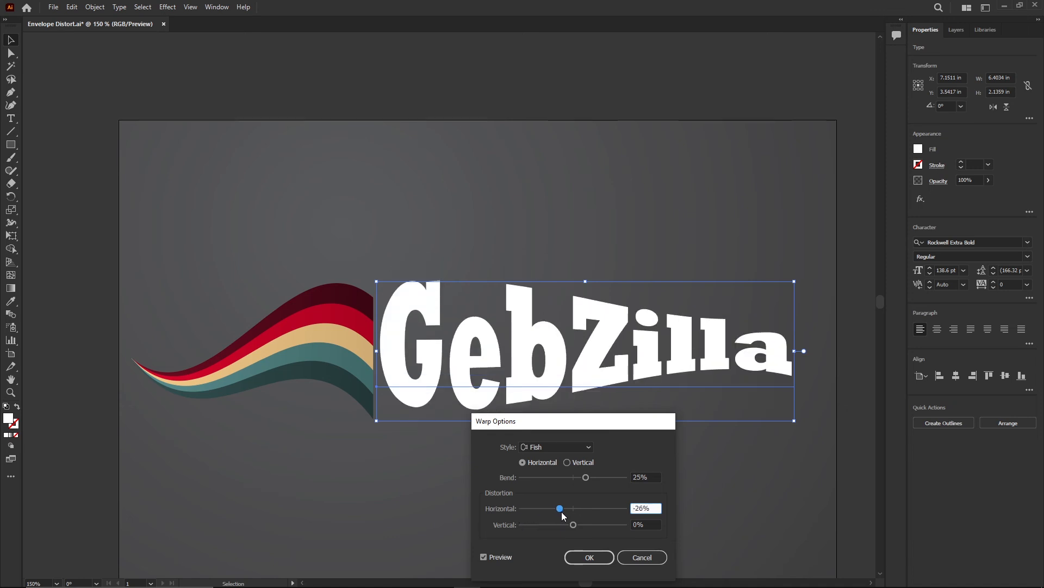
{"action": "left_click", "coordinate": [578, 557]}
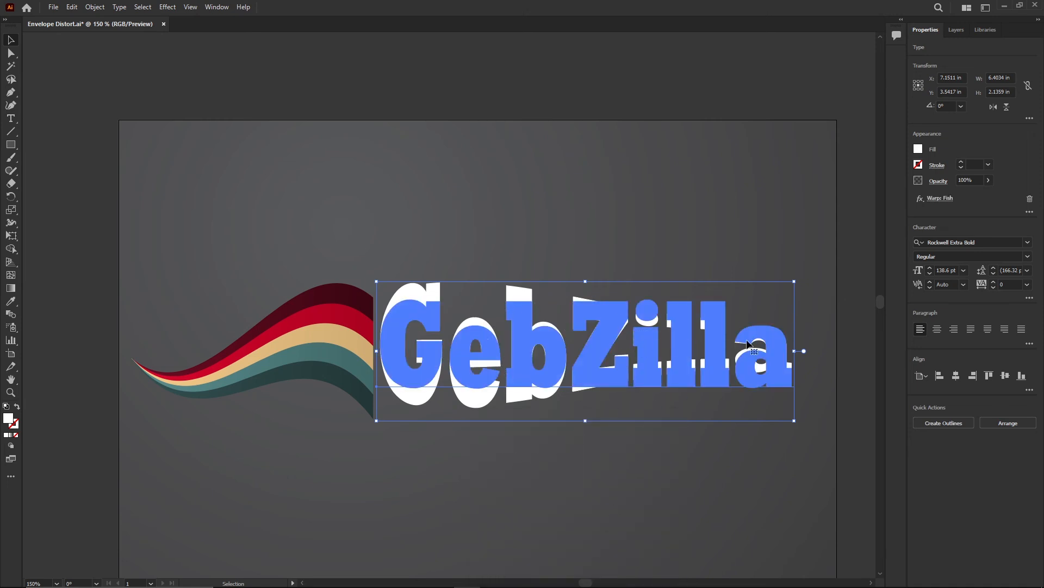
{"action": "double_click", "coordinate": [539, 355]}
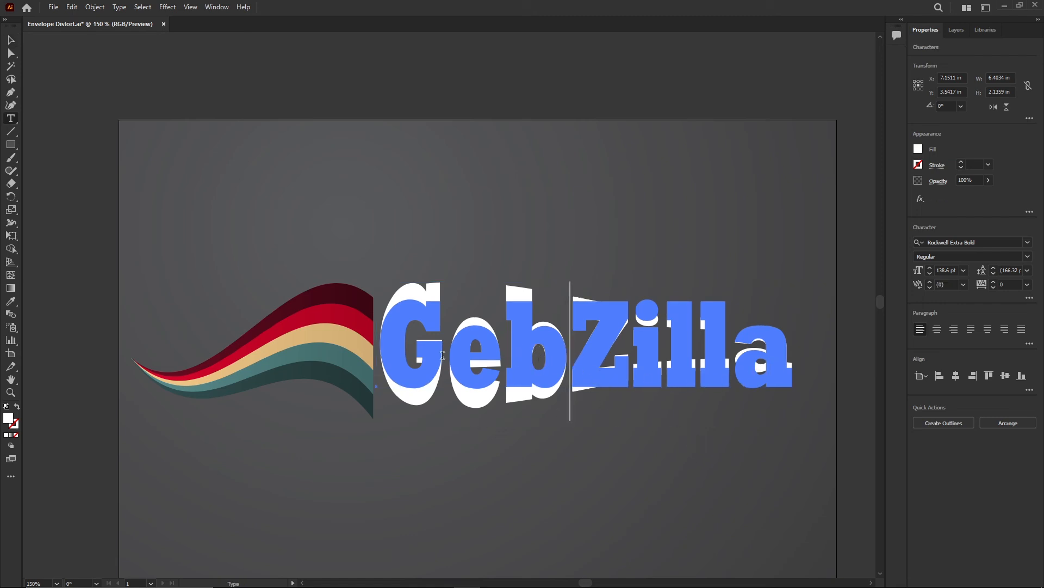
{"action": "type", "text": "MD"}
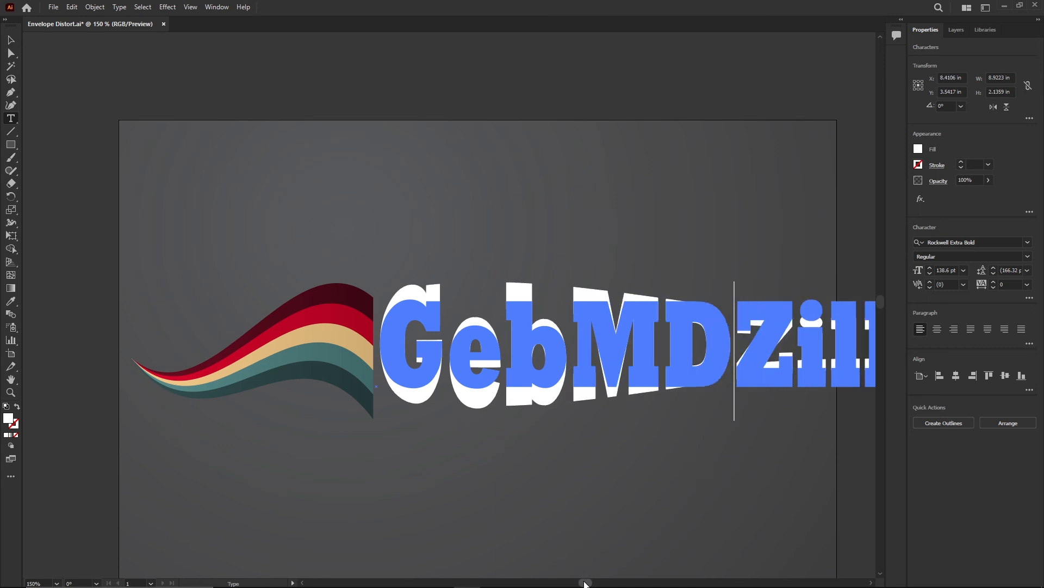
{"action": "left_click_drag", "start_coordinate": [585, 582], "coordinate": [590, 583]}
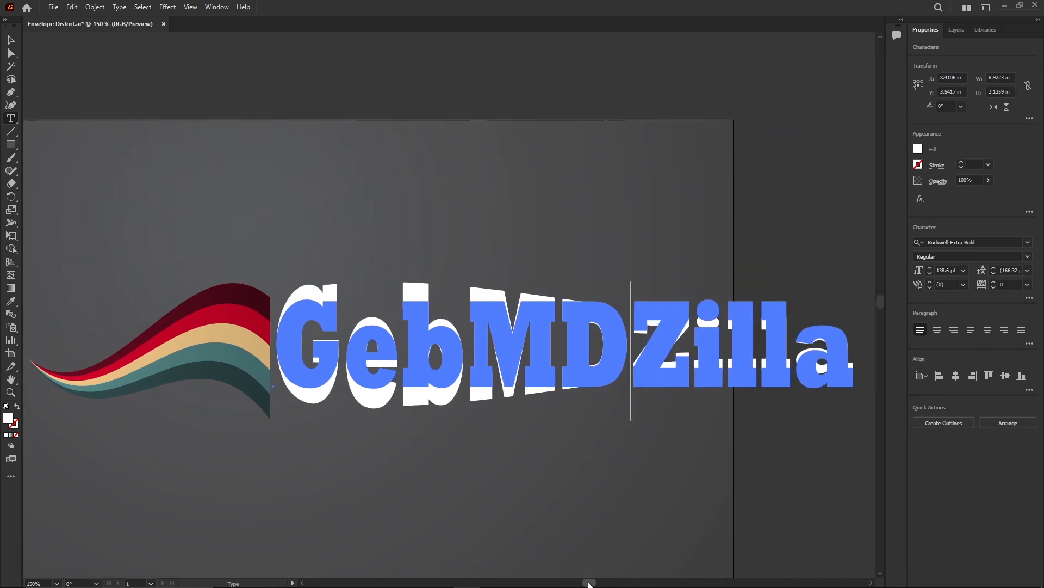
{"action": "key", "text": "BackSpace"}
{"action": "key", "text": "BackSpace"}
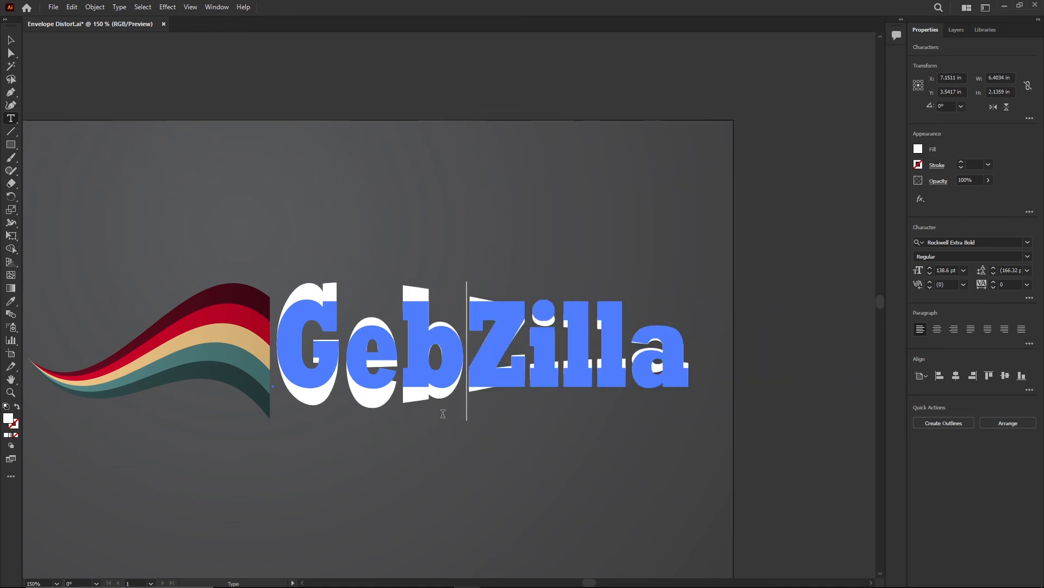
{"action": "left_click", "coordinate": [11, 39]}
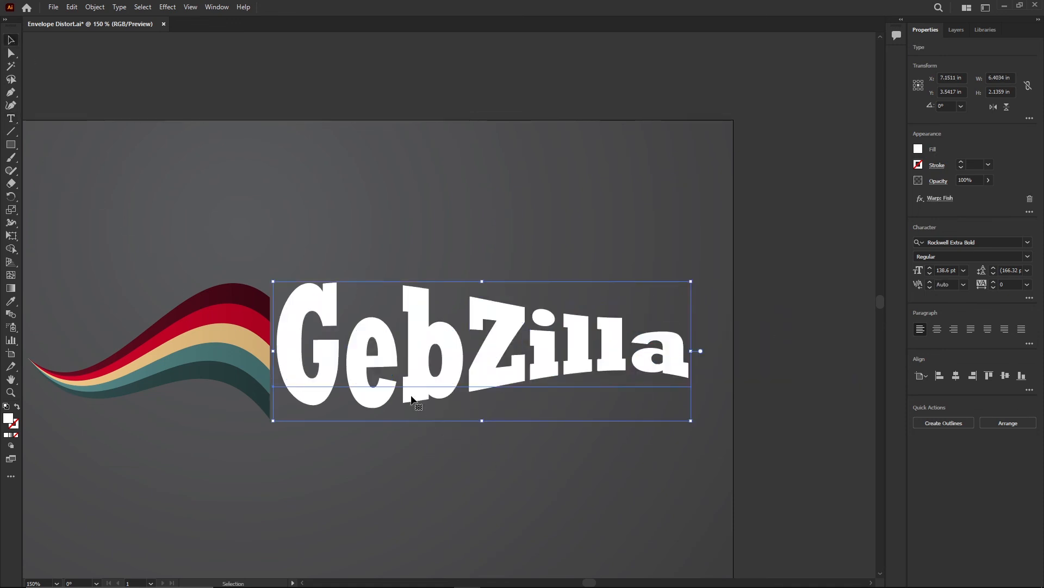
Step: Nudge the warped text slightly downward beside the stripes
{"action": "left_click", "coordinate": [394, 488]}
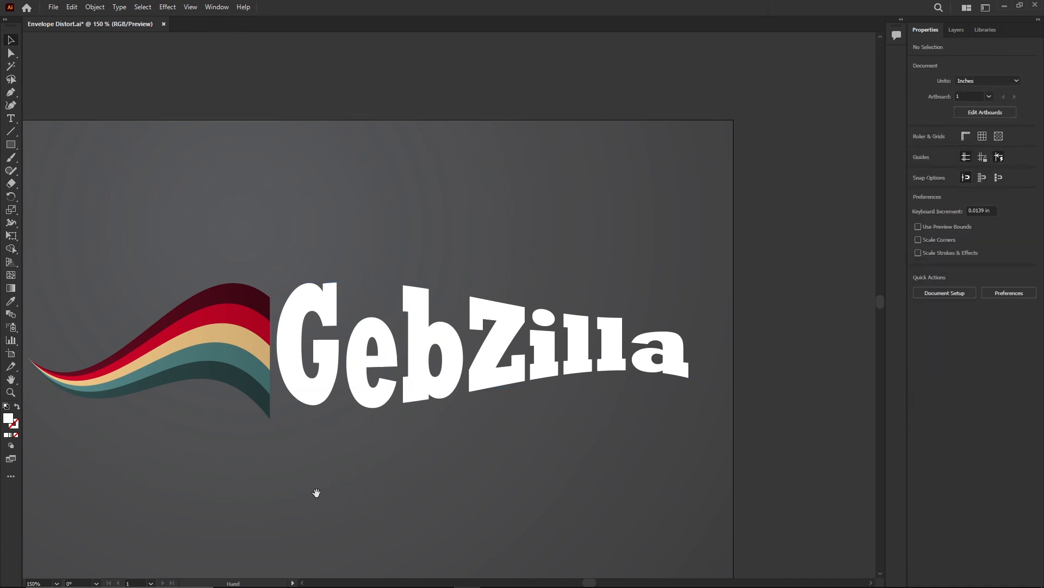
{"action": "left_click_drag", "start_coordinate": [317, 492], "coordinate": [406, 477]}
{"action": "left_click", "coordinate": [500, 323]}
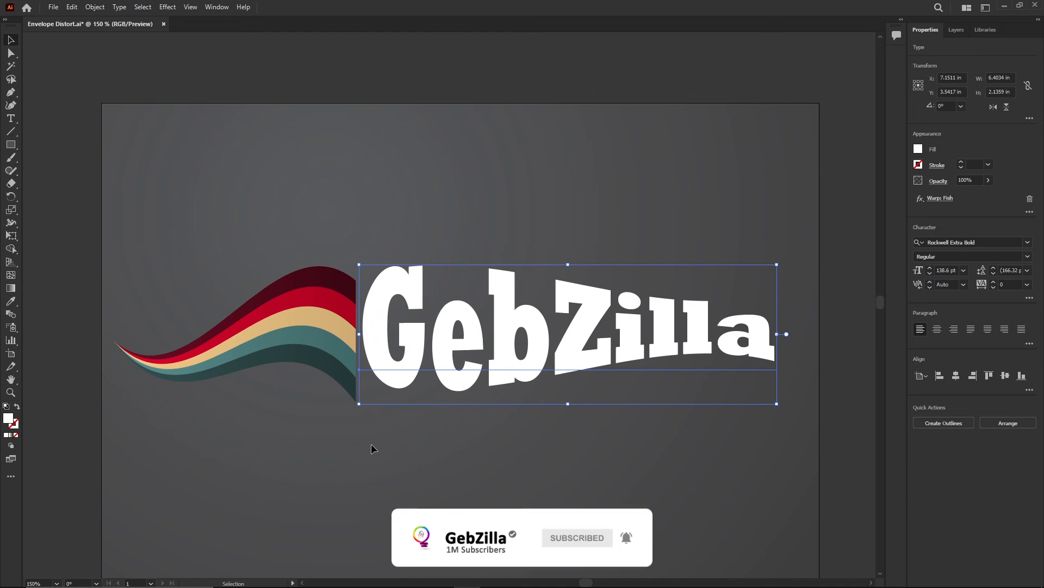
{"action": "left_click_drag", "start_coordinate": [404, 339], "coordinate": [405, 349]}
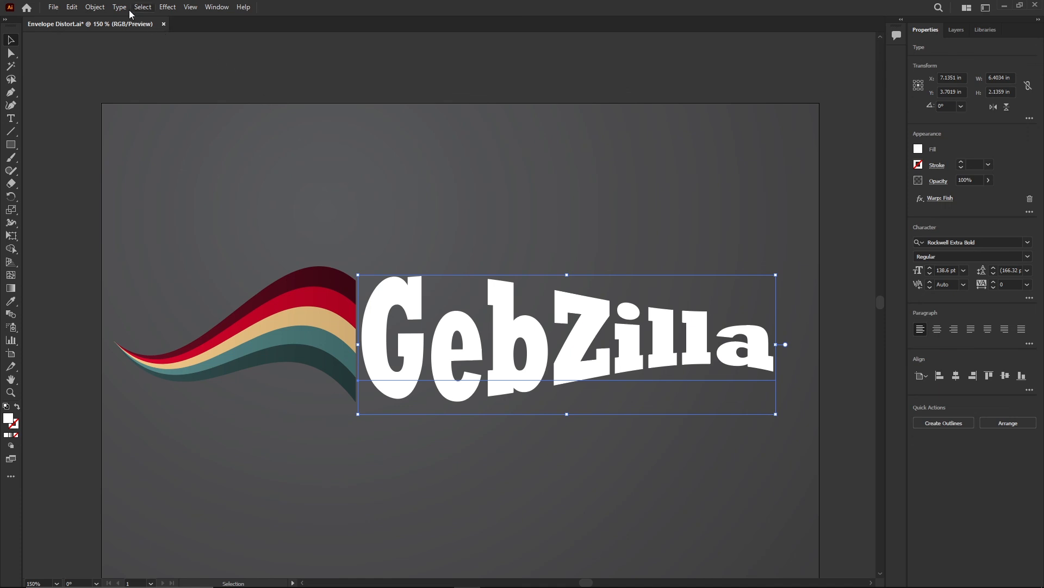
Step: Expand the appearance of the warped GebZilla text
{"action": "left_click", "coordinate": [95, 8]}
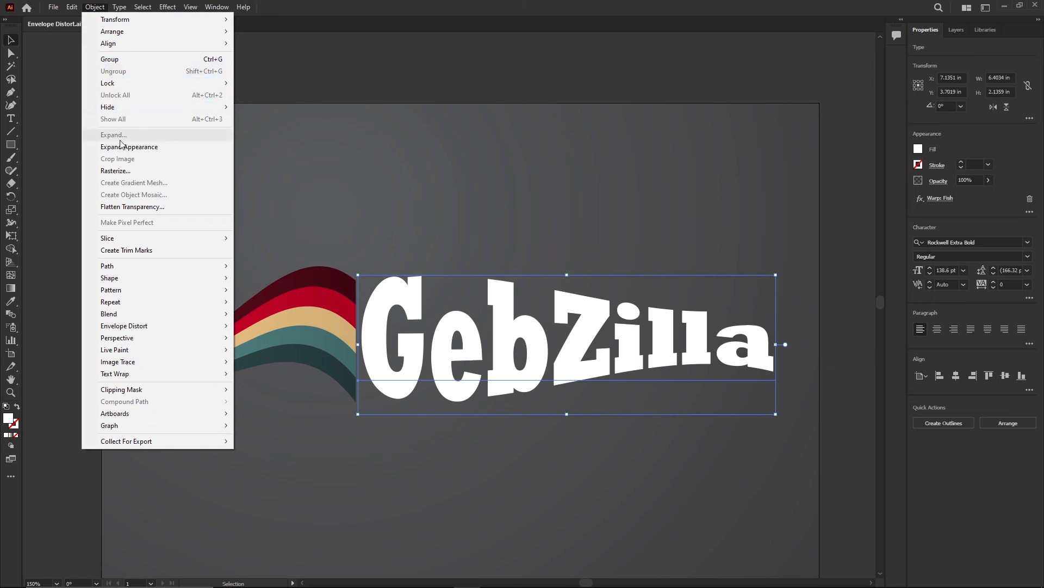
{"action": "left_click", "coordinate": [172, 154]}
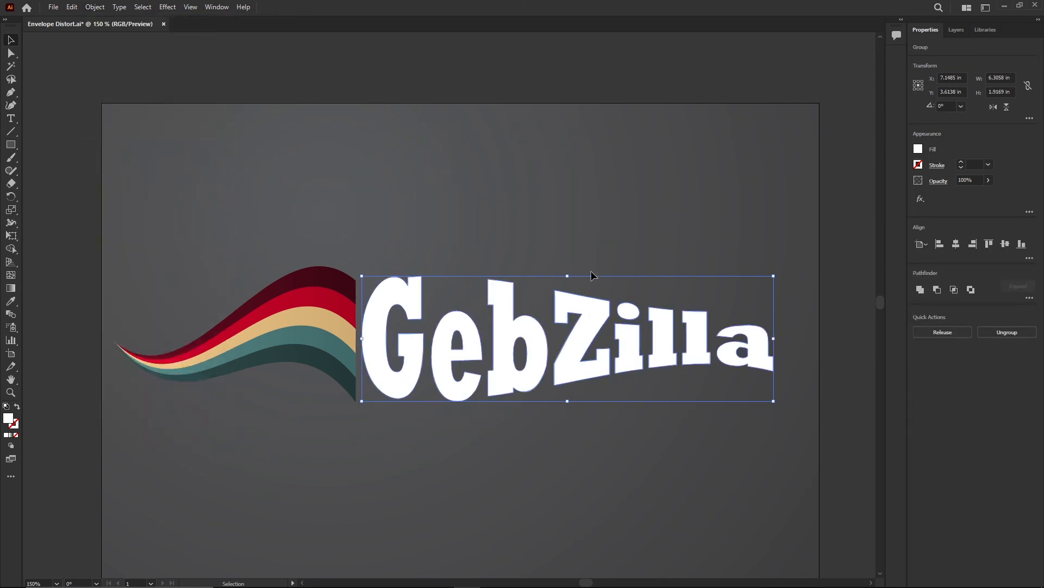
{"action": "left_click", "coordinate": [574, 236]}
{"action": "left_click_drag", "start_coordinate": [573, 335], "coordinate": [591, 233]}
{"action": "key", "text": "ctrl+z"}
{"action": "left_click_drag", "start_coordinate": [777, 406], "coordinate": [800, 341]}
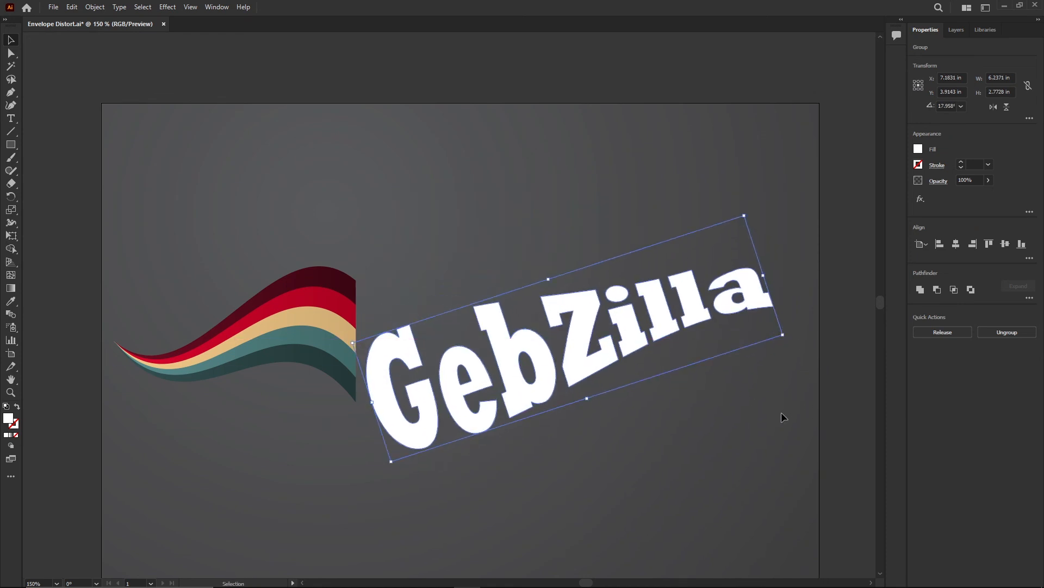
{"action": "key", "text": "ctrl+z"}
Step: Select the stripes and the text together and group them
{"action": "left_click", "coordinate": [713, 477]}
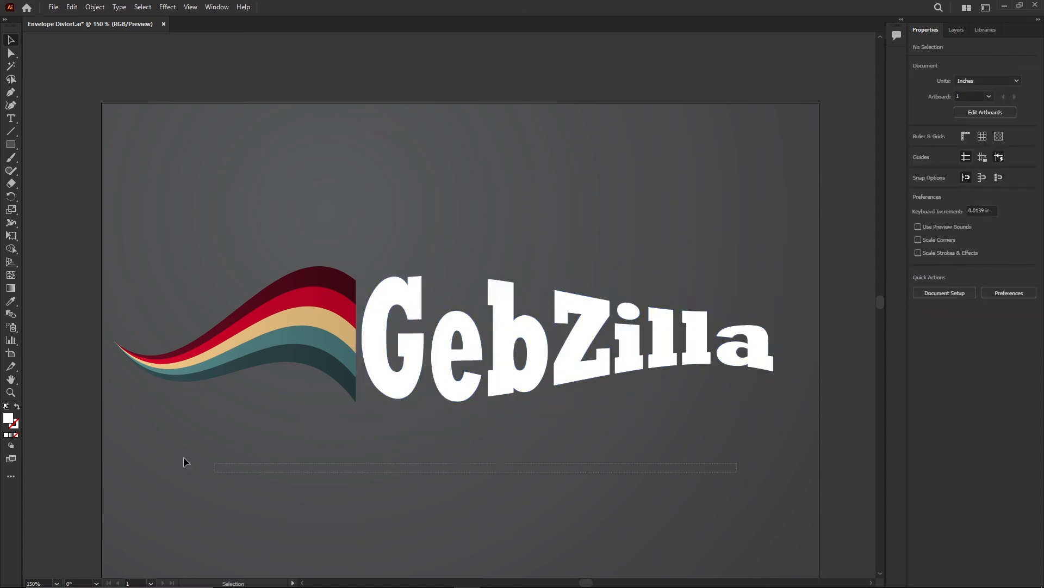
{"action": "left_click_drag", "start_coordinate": [183, 462], "coordinate": [175, 288]}
{"action": "left_click", "coordinate": [579, 466]}
{"action": "left_click", "coordinate": [272, 295]}
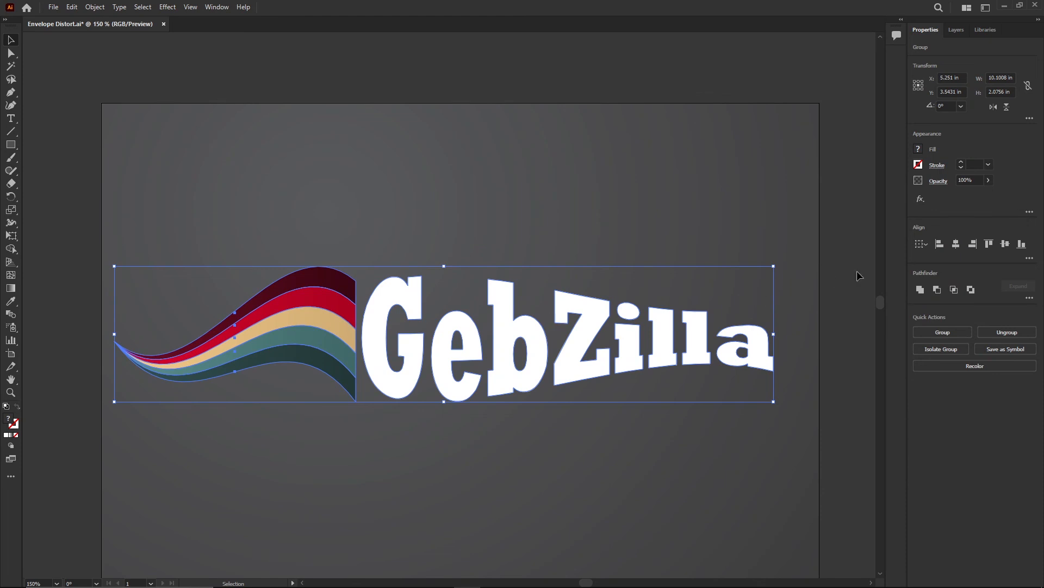
{"action": "left_click", "coordinate": [858, 276]}
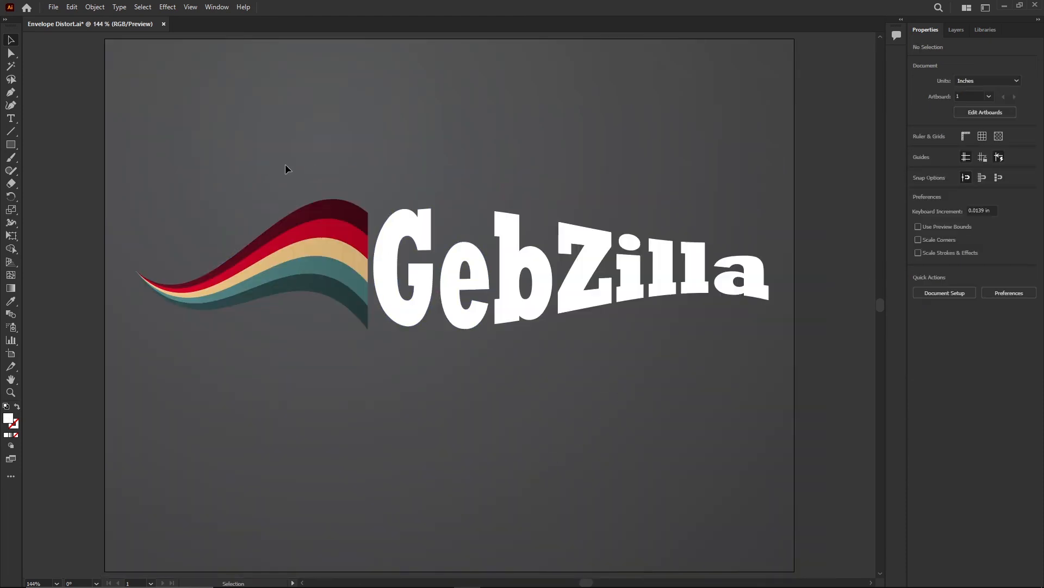
{"action": "left_click_drag", "start_coordinate": [335, 177], "coordinate": [704, 399]}
{"action": "left_click", "coordinate": [95, 8]}
{"action": "left_click", "coordinate": [109, 58]}
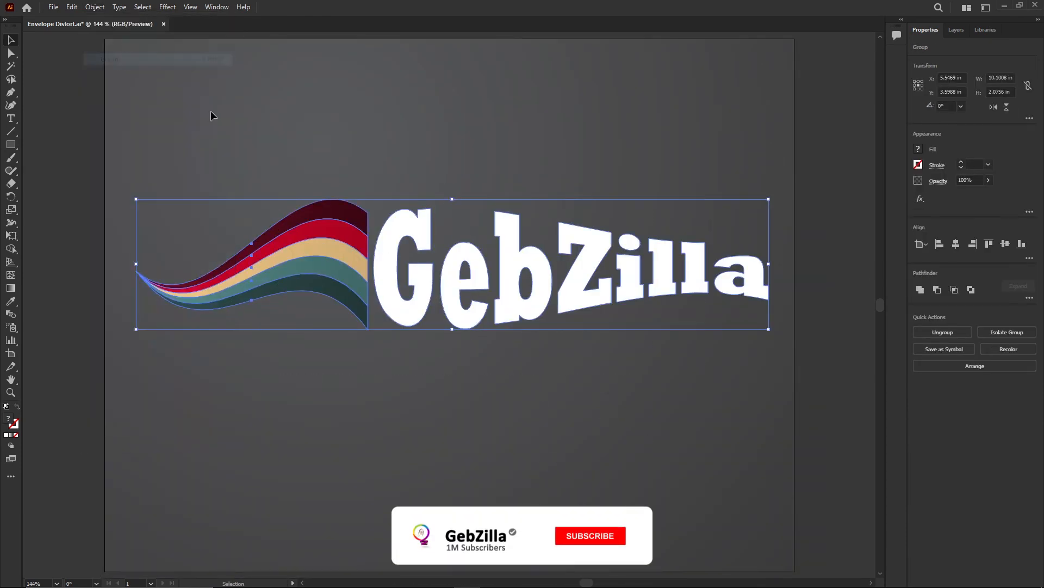
Step: Move the logo group down and align it to the vertical center of the artboard
{"action": "left_click_drag", "start_coordinate": [424, 302], "coordinate": [421, 332]}
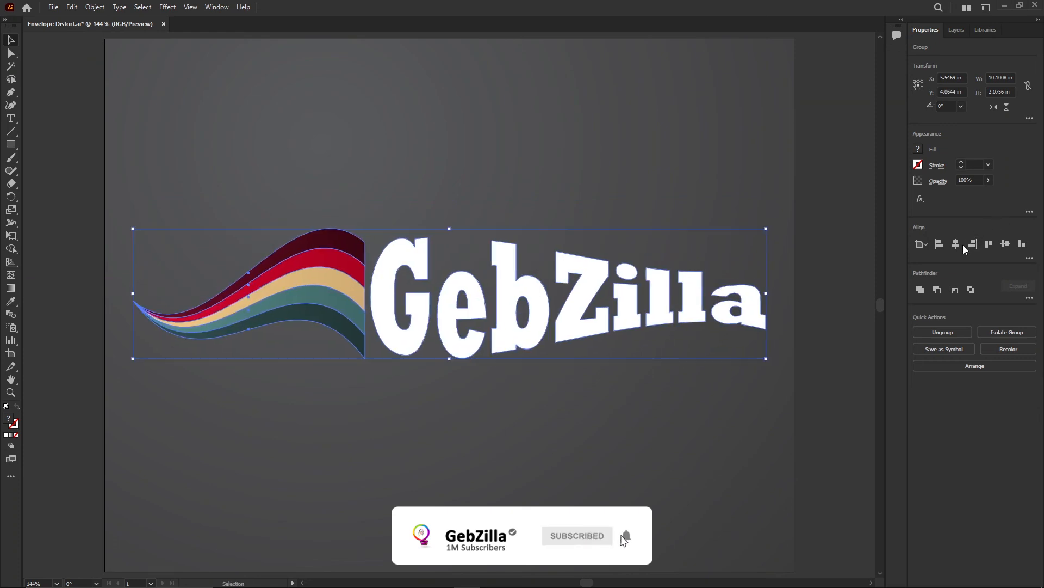
{"action": "left_click", "coordinate": [1005, 244]}
{"action": "left_click", "coordinate": [615, 432]}
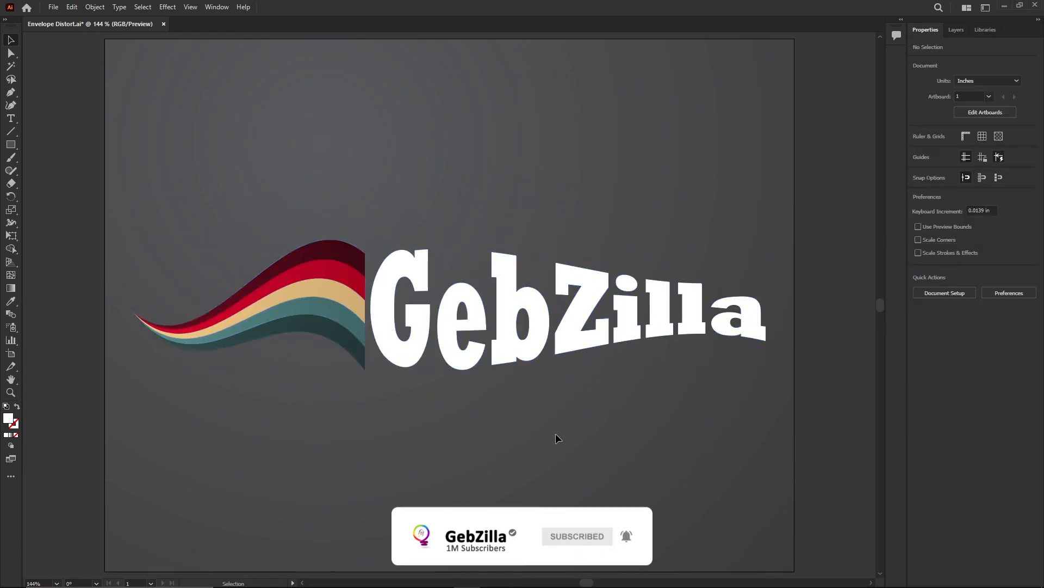